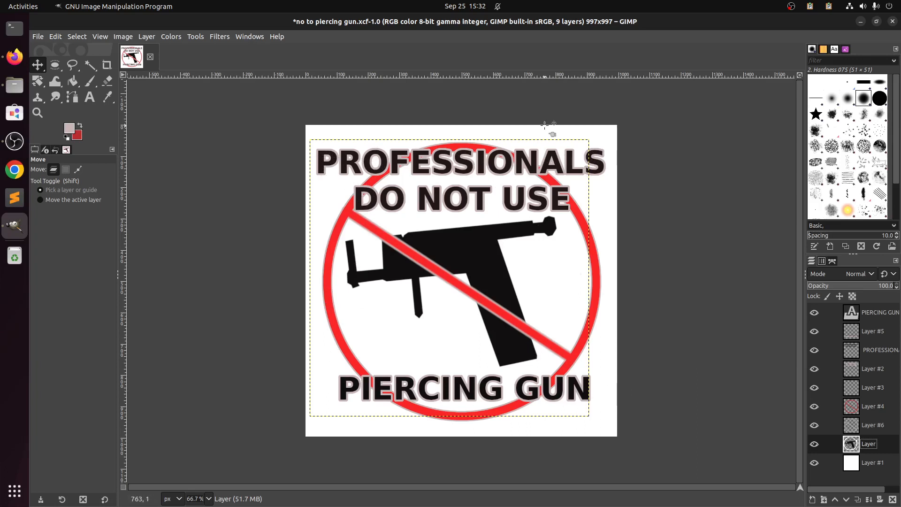
# Step: Undo the earlier outline edits on both texts and the red prohibition sign, back to the image's saved state
pyautogui.hotkey('ctrl', 'z')
pyautogui.hotkey('ctrl', 'z')
pyautogui.hotkey('ctrl', 'z')
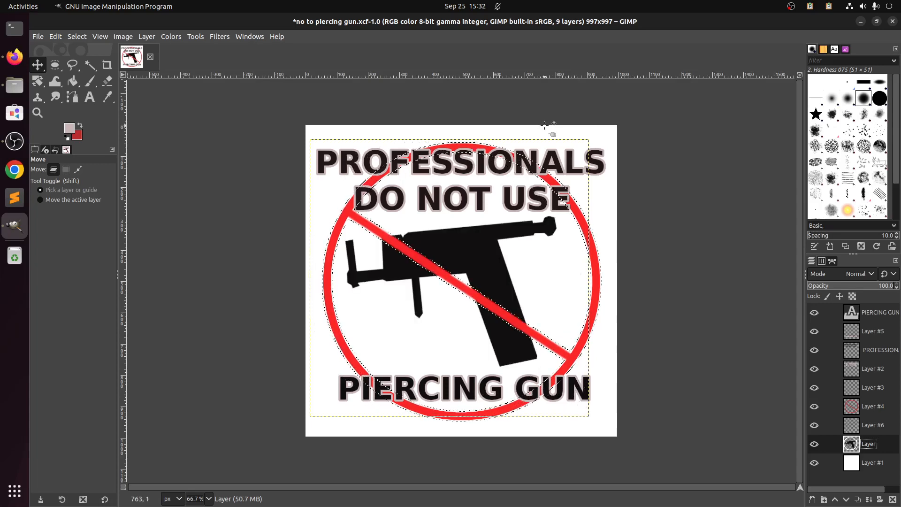
pyautogui.hotkey('ctrl', 'z')
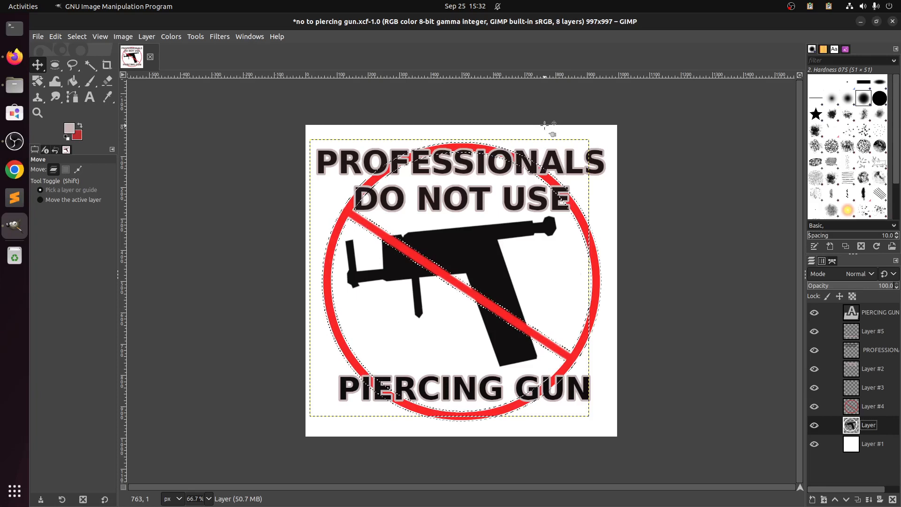
pyautogui.hotkey('ctrl', 'z')
pyautogui.hotkey('ctrl', 'z')
pyautogui.hotkey('ctrl', 'z')
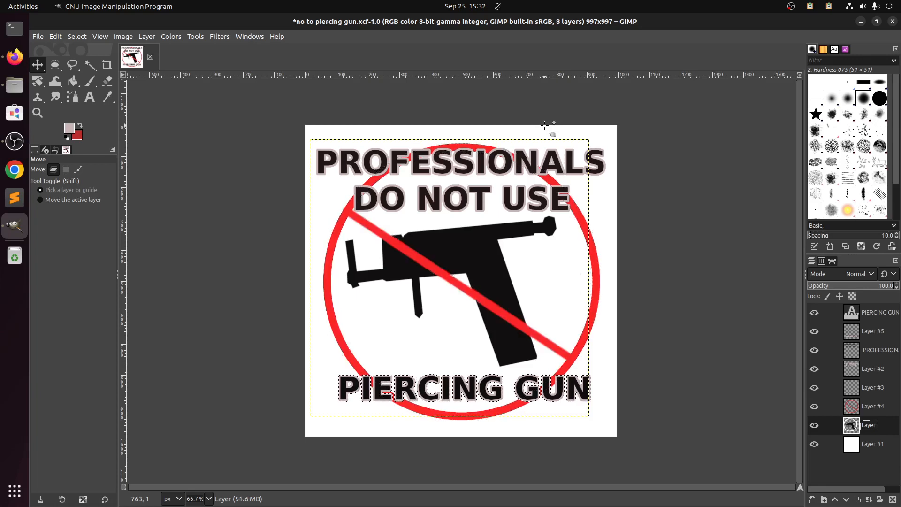
pyautogui.hotkey('ctrl', 'z')
pyautogui.hotkey('ctrl', 'z')
pyautogui.hotkey('ctrl', 'z')
pyautogui.hotkey('ctrl', 'z')
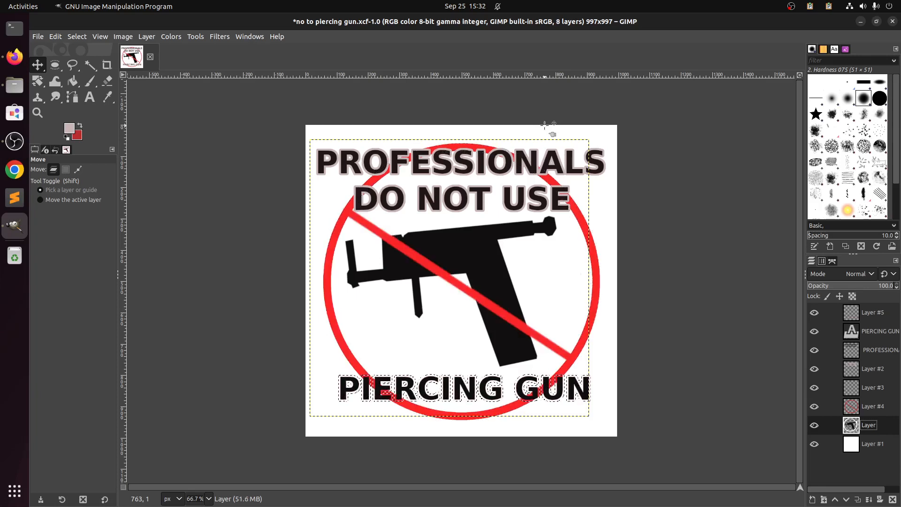
pyautogui.hotkey('ctrl', 'z')
pyautogui.hotkey('ctrl', 'z')
pyautogui.hotkey('ctrl', 'z')
pyautogui.hotkey('ctrl', 'z')
pyautogui.hotkey('ctrl', 'z')
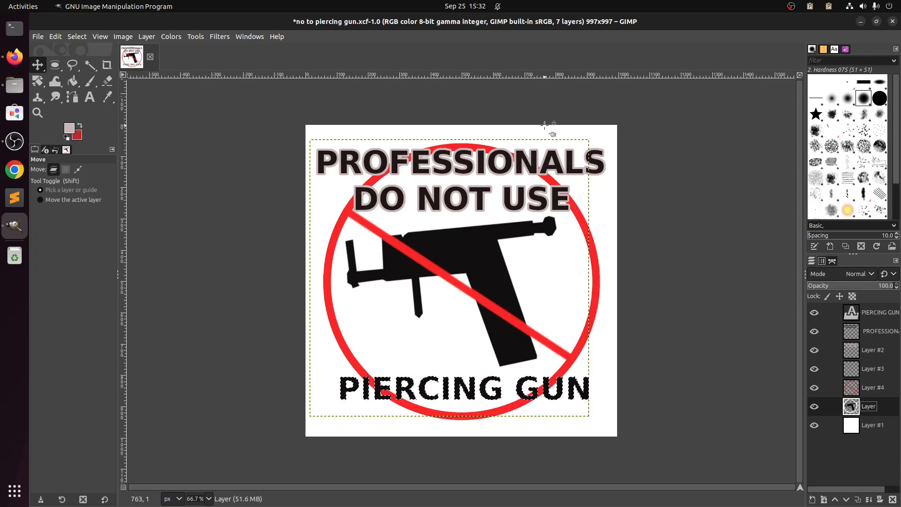
pyautogui.hotkey('ctrl', 'z')
pyautogui.hotkey('ctrl', 'z')
pyautogui.hotkey('ctrl', 'z')
pyautogui.hotkey('ctrl', 'z')
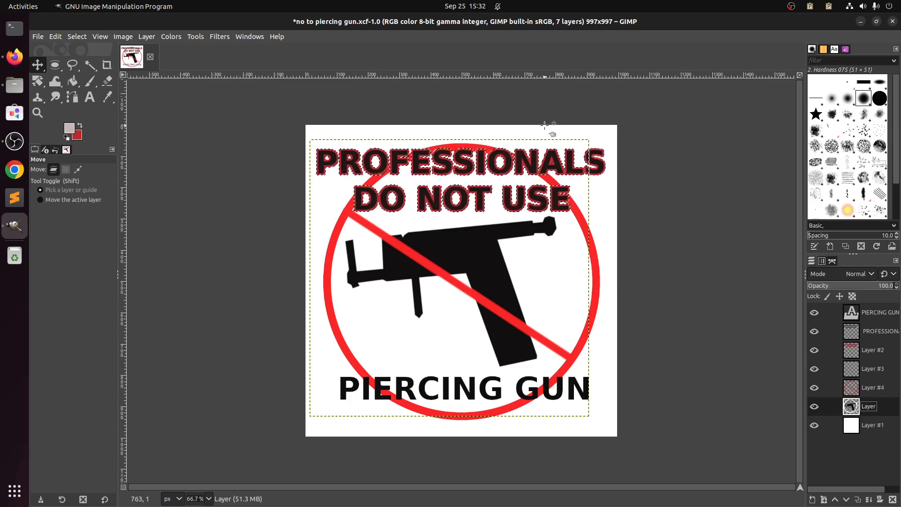
pyautogui.hotkey('ctrl', 'z')
pyautogui.hotkey('ctrl', 'z')
pyautogui.hotkey('ctrl', 'z')
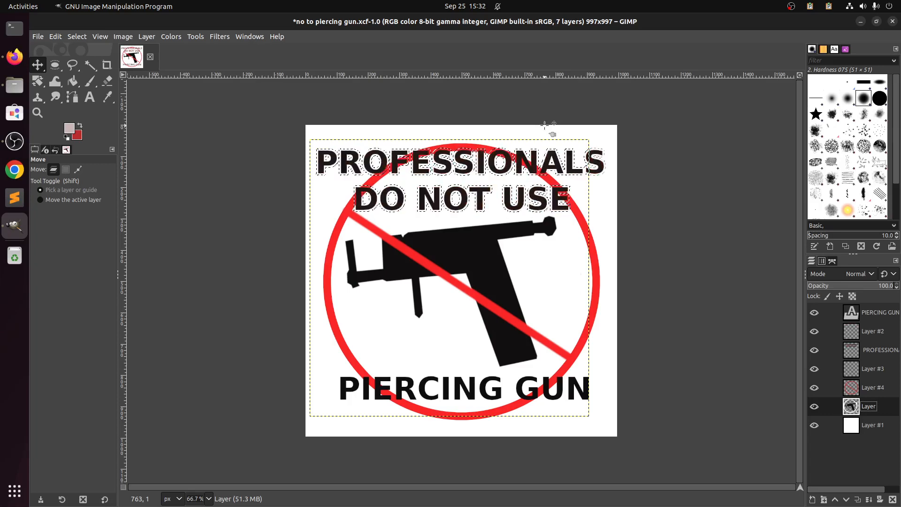
pyautogui.hotkey('ctrl', 'z')
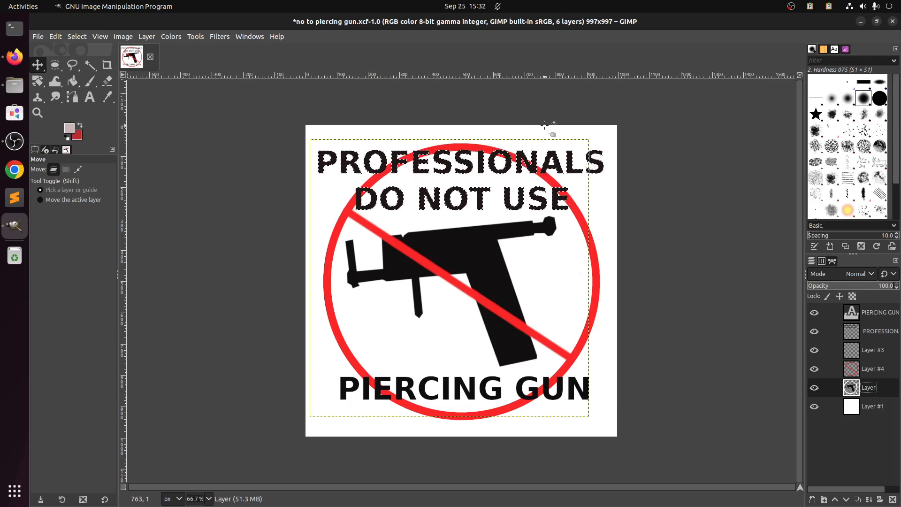
pyautogui.hotkey('ctrl', 'z')
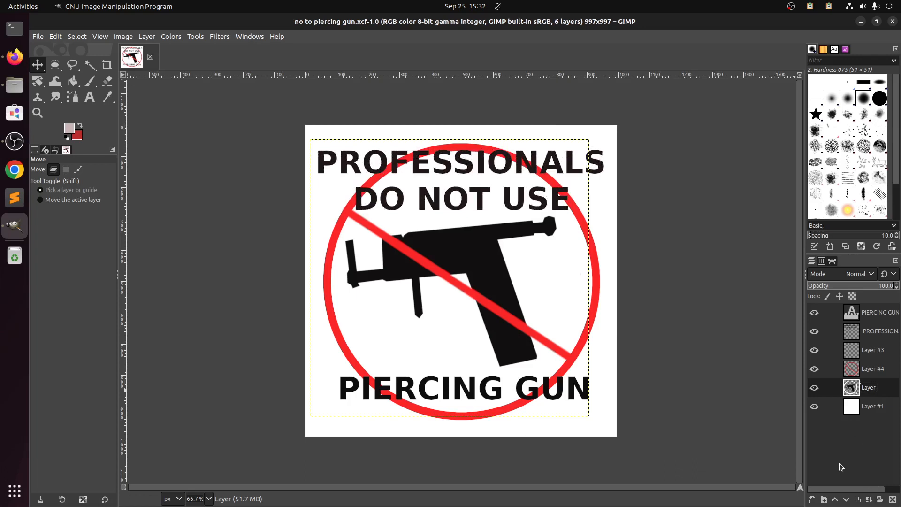
# Step: Select the lettering of the "PROFESSIONALS DO NOT USE" layer using Alpha to Selection
pyautogui.click(876, 334)
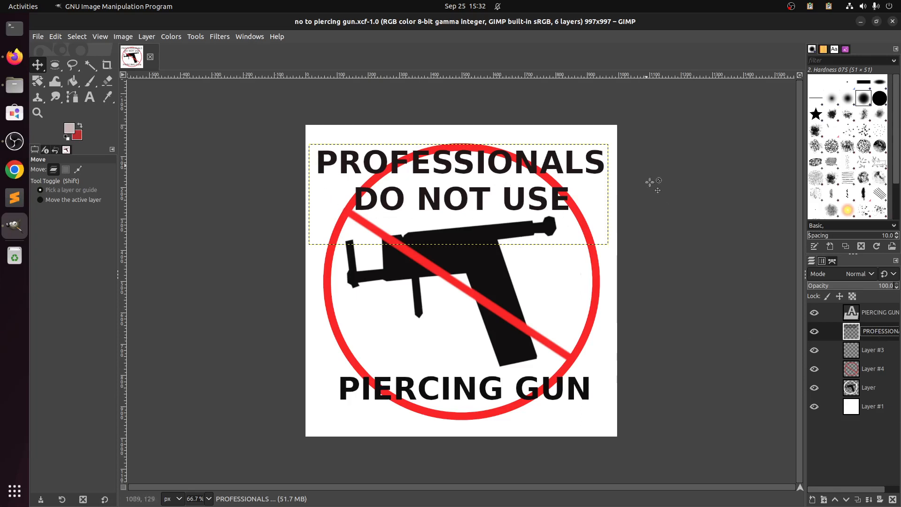
pyautogui.rightClick(868, 337)
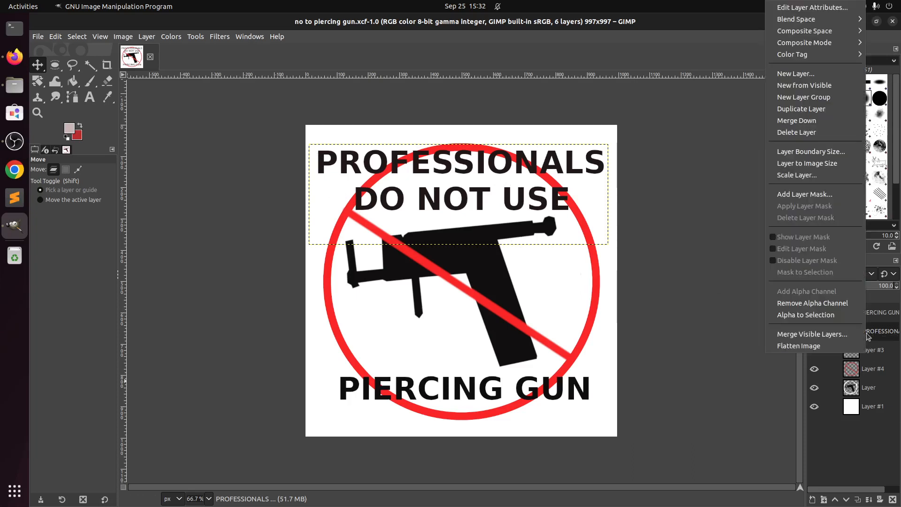
pyautogui.click(786, 321)
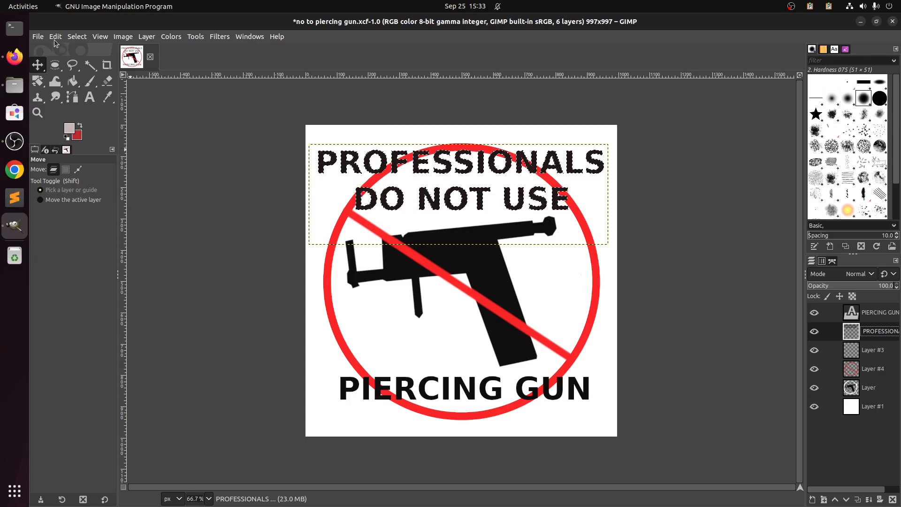
# Step: Grow the selection around the upper lettering by 6 px
pyautogui.click(78, 37)
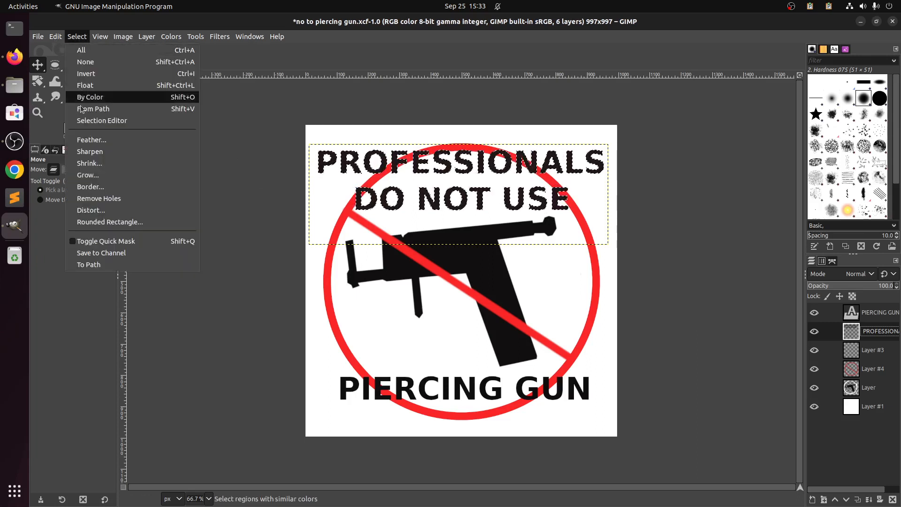
pyautogui.click(102, 173)
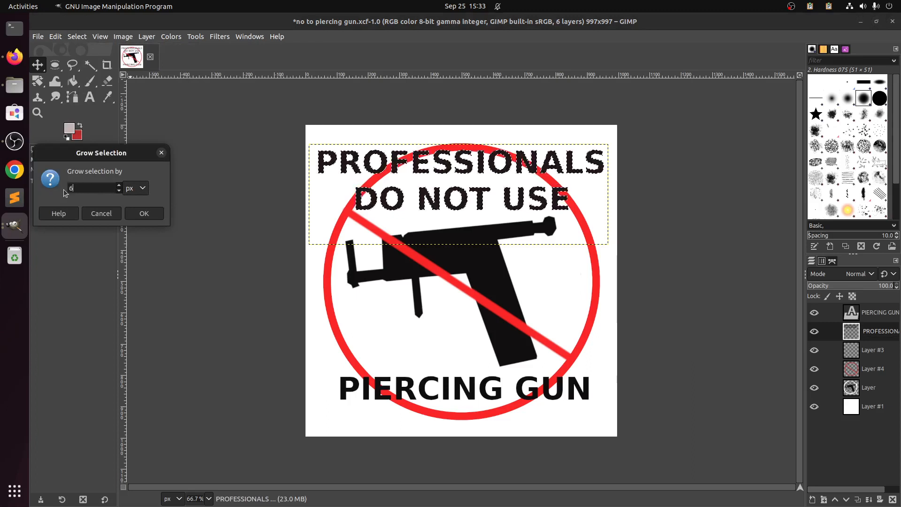
pyautogui.click(142, 190)
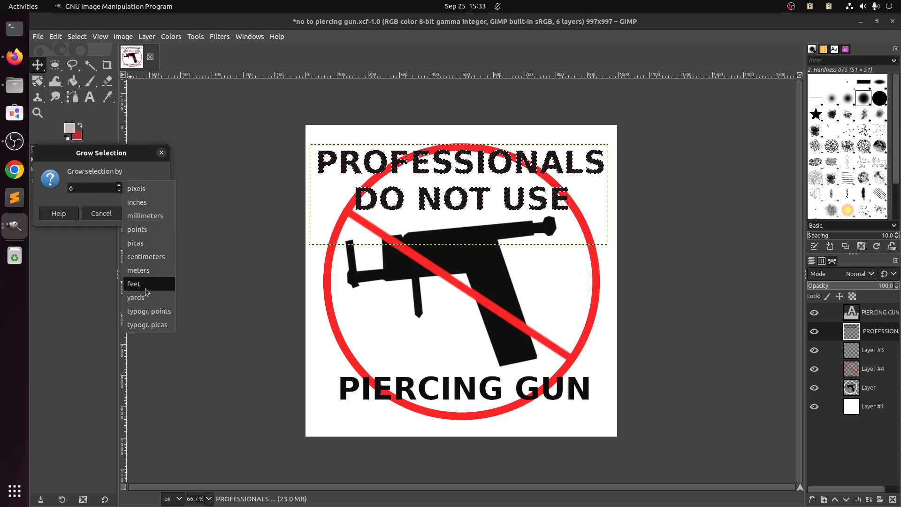
pyautogui.click(128, 173)
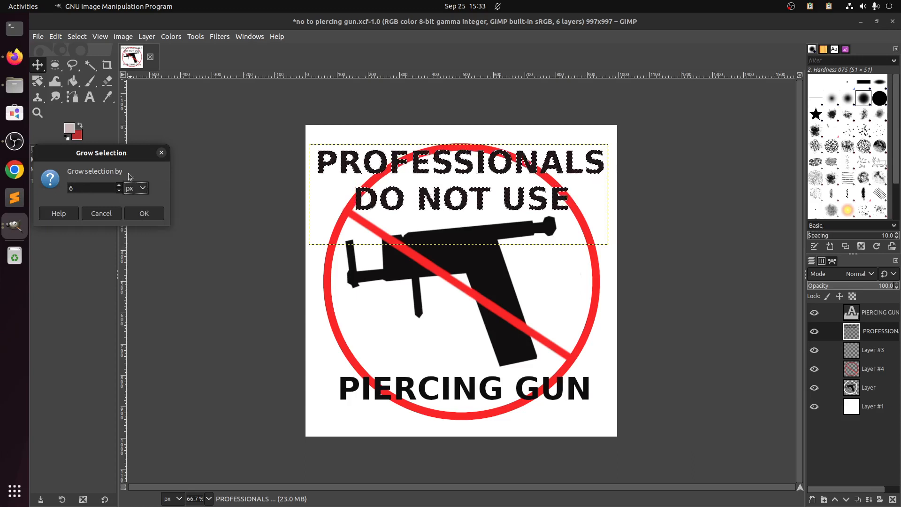
pyautogui.click(144, 214)
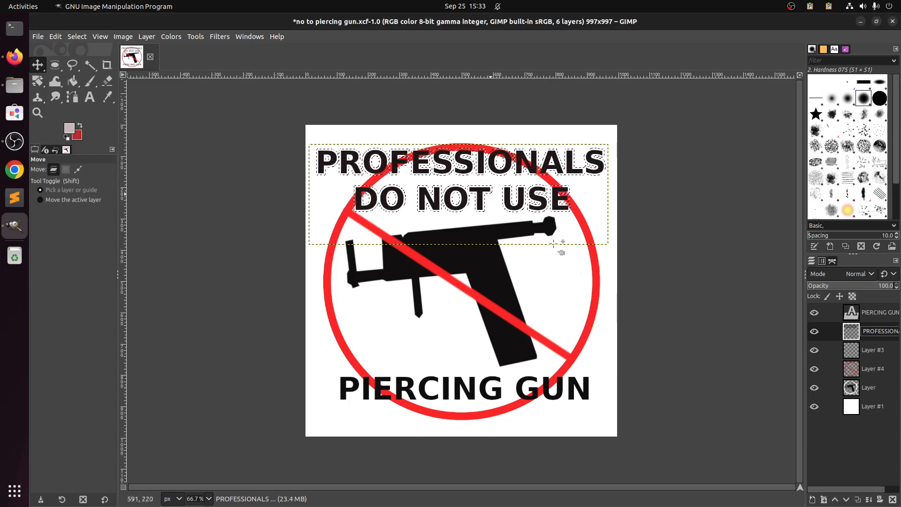
# Step: Create a new transparent layer named "text stroke top"
pyautogui.click(812, 501)
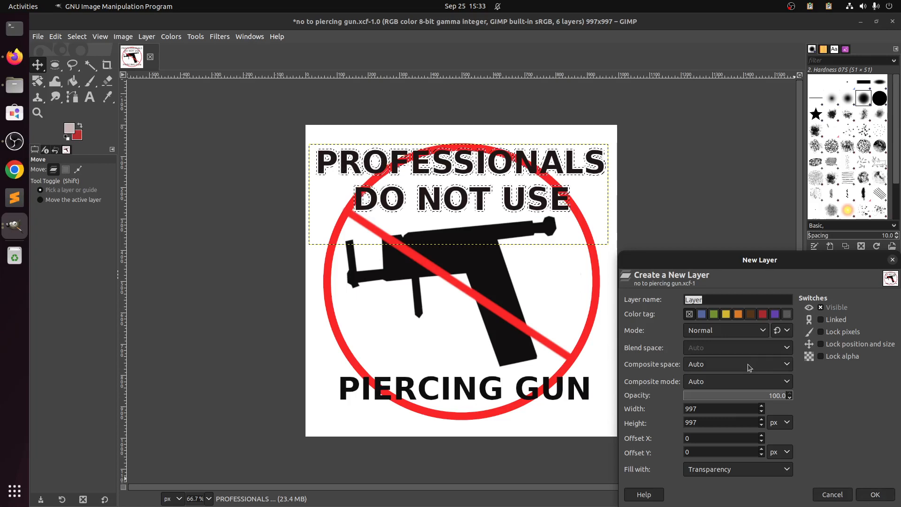
pyautogui.write('text o')
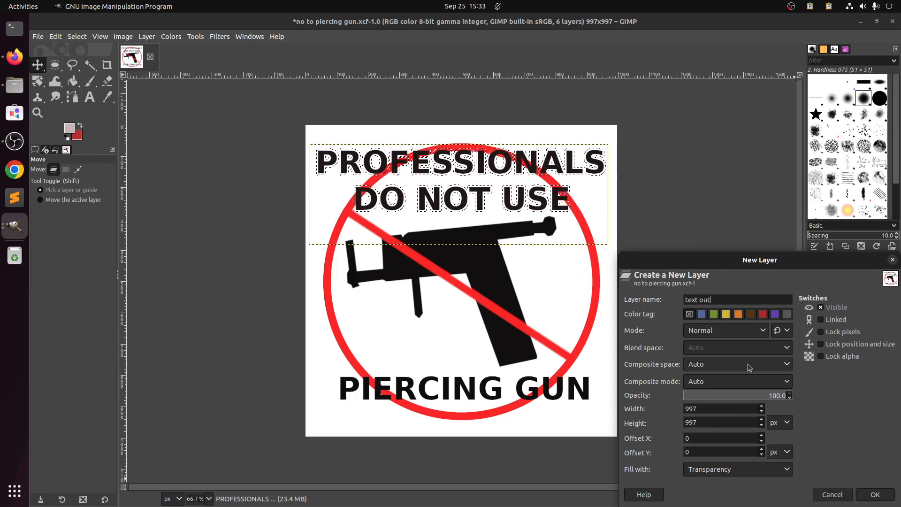
pyautogui.press('BackSpace')
pyautogui.write('strok')
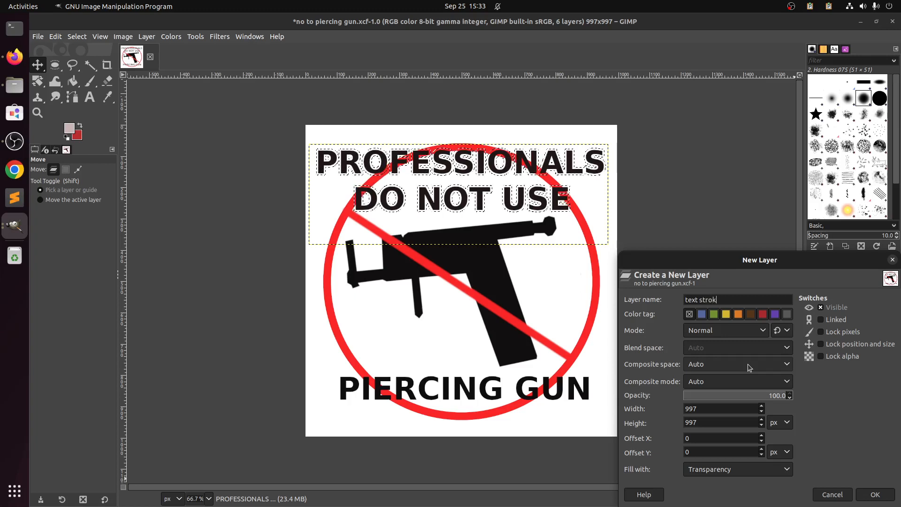
pyautogui.write('e top')
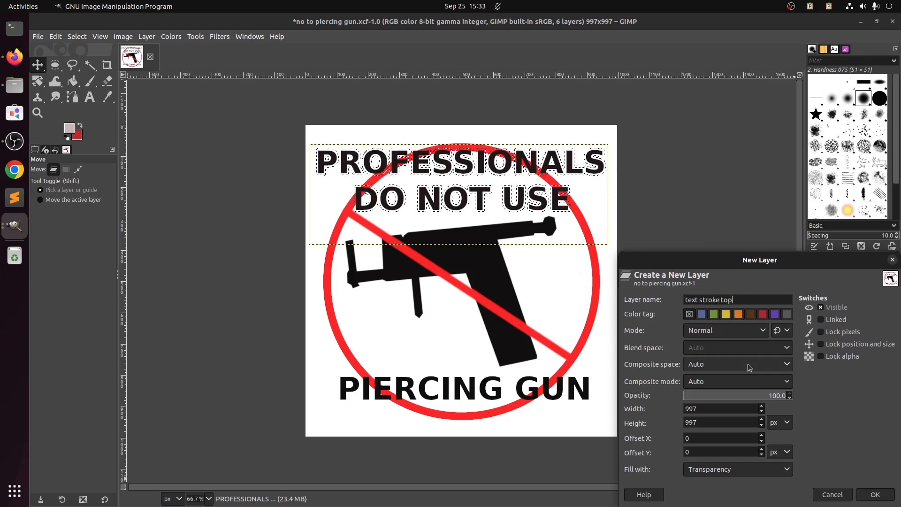
pyautogui.click(869, 498)
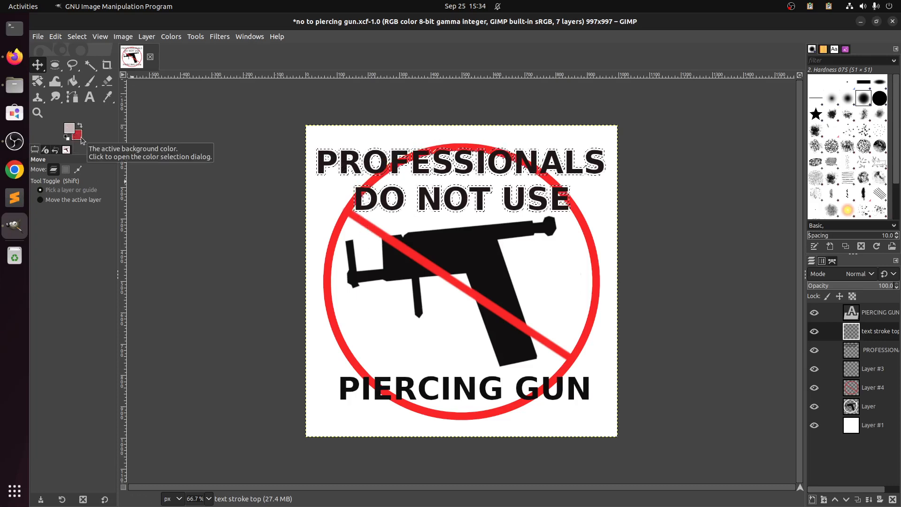
# Step: Set the foreground color to the light pink e0c5c5
pyautogui.click(70, 128)
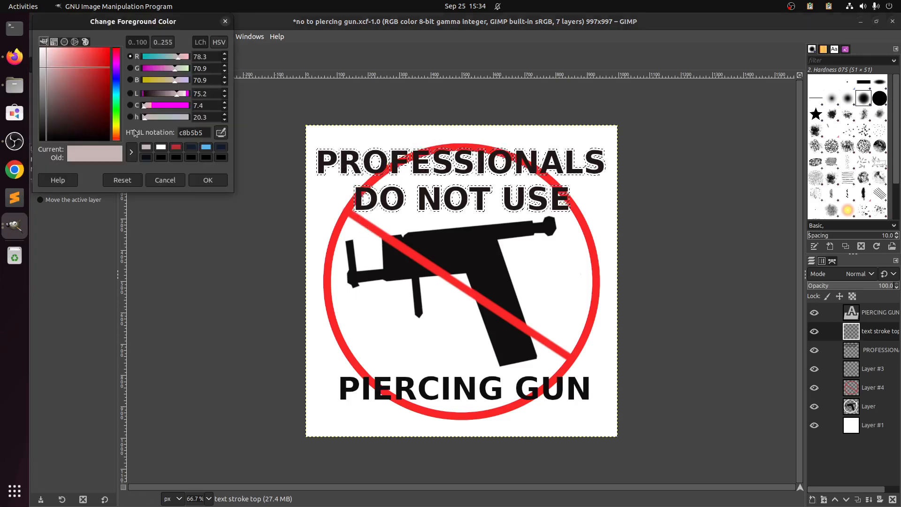
pyautogui.click(48, 59)
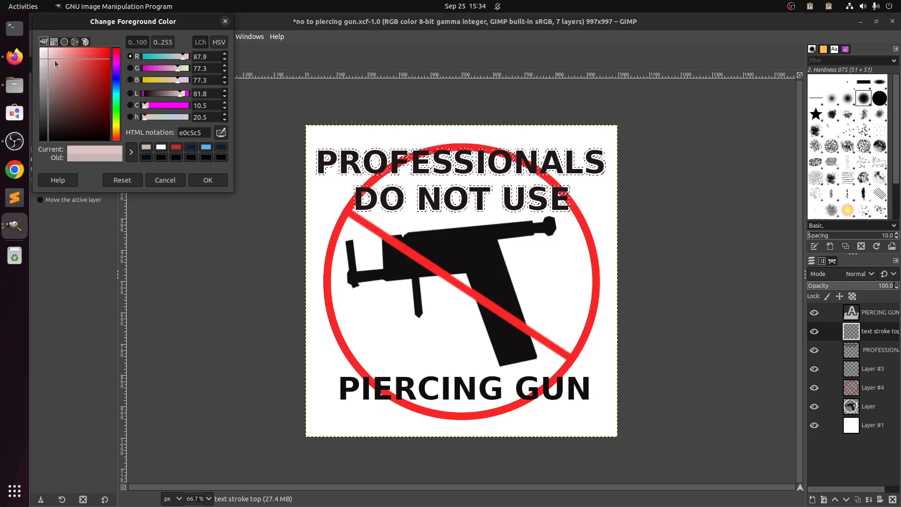
pyautogui.click(208, 181)
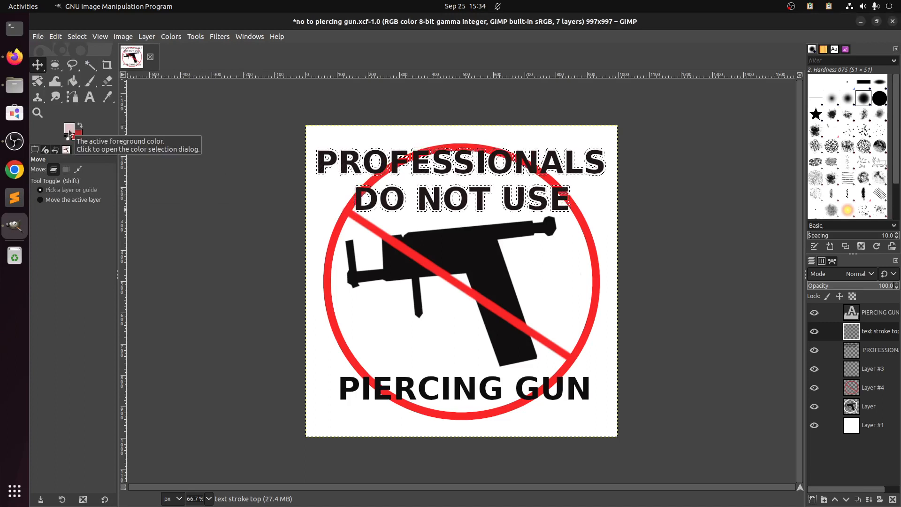
pyautogui.click(69, 131)
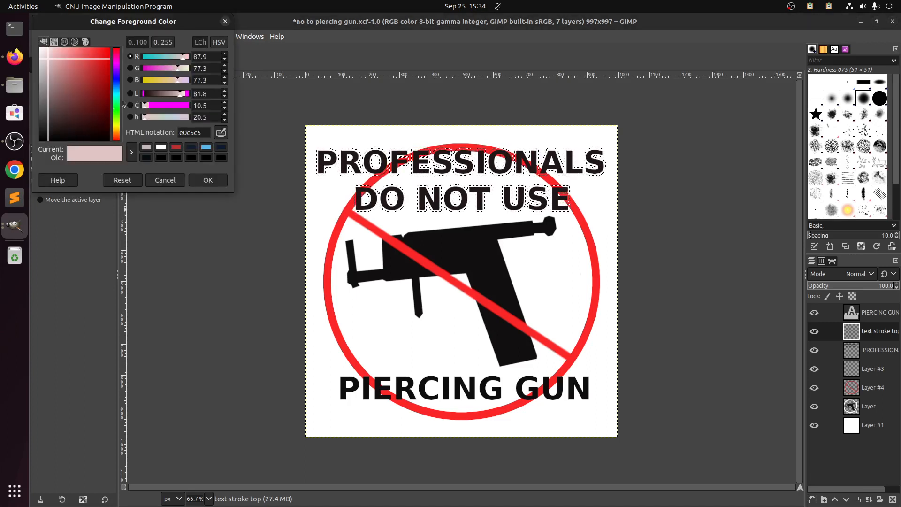
pyautogui.click(208, 180)
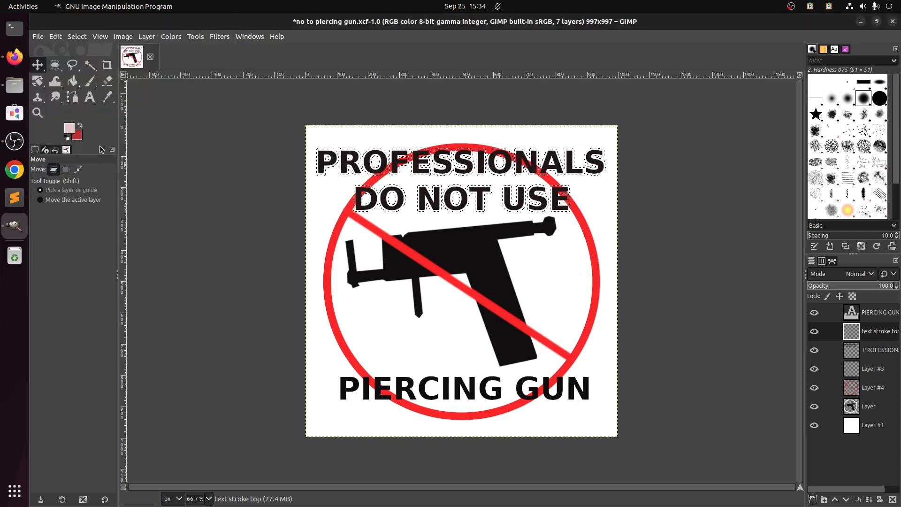
# Step: Bucket-fill the grown selection with the pink foreground color and place the "text stroke top" layer directly below the PROFESSIONALS text layer
pyautogui.click(72, 81)
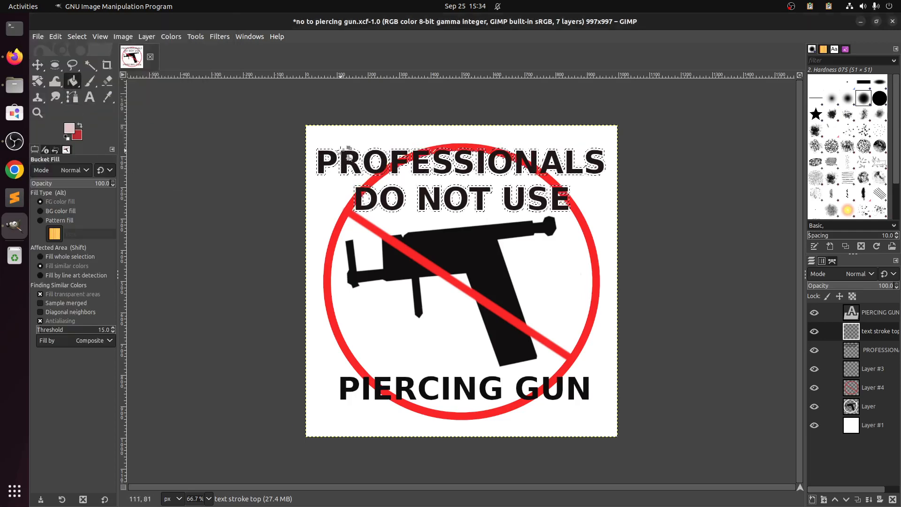
pyautogui.click(341, 150)
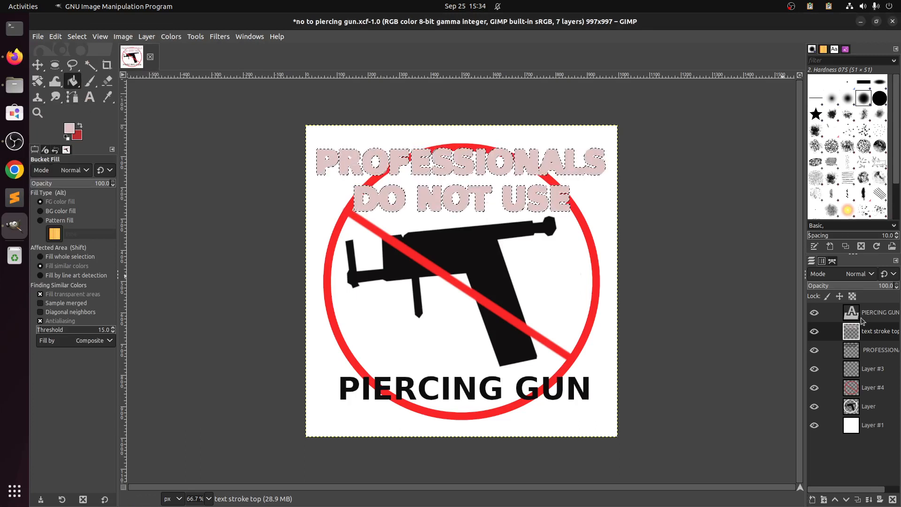
pyautogui.moveTo(880, 337); pyautogui.dragTo(875, 310)
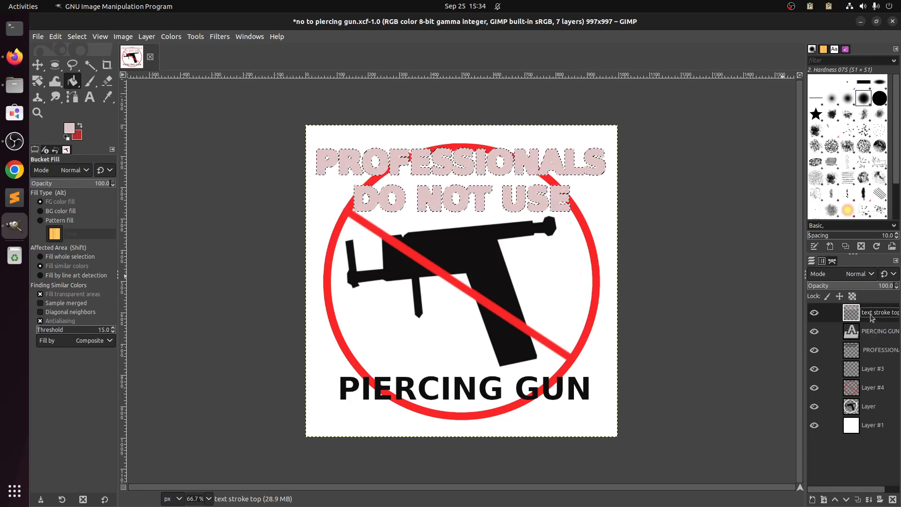
pyautogui.moveTo(870, 318)
pyautogui.mouseDown()
pyautogui.moveTo(867, 371)
pyautogui.moveTo(868, 359)
pyautogui.mouseUp()
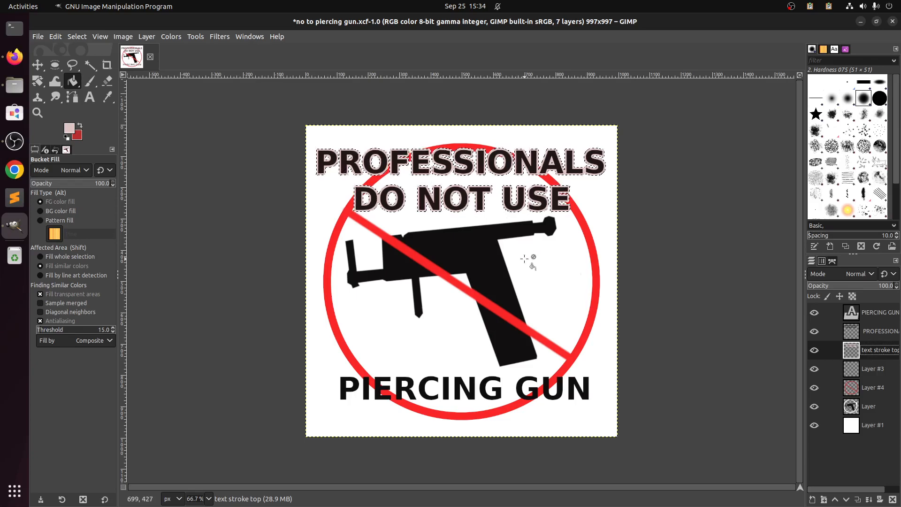
# Step: Undo the reordering of the "text stroke top" layer and its pink fill
pyautogui.hotkey('ctrl', 'z')
pyautogui.hotkey('ctrl', 'z')
pyautogui.hotkey('ctrl', 'z')
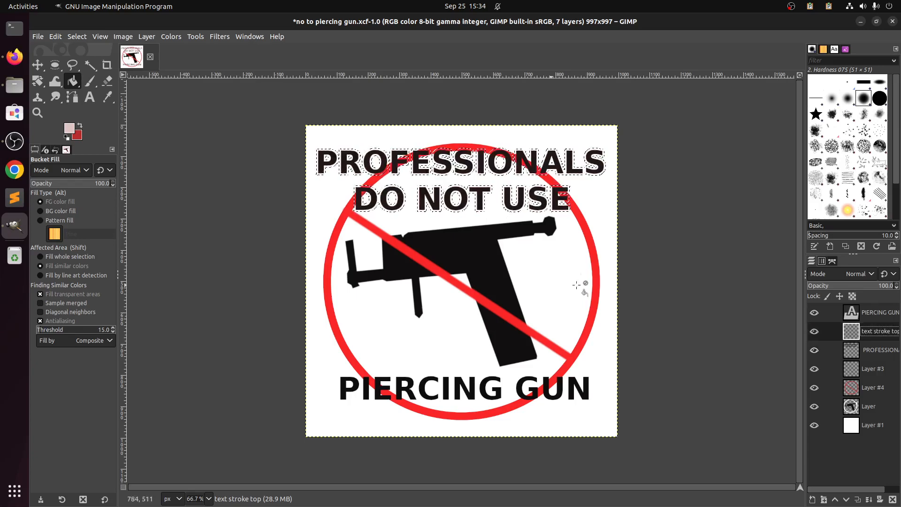
# Step: Move the "text stroke top" layer directly below the PROFESSIONALS text layer and fill its selection with the red background color
pyautogui.moveTo(873, 334); pyautogui.dragTo(871, 356)
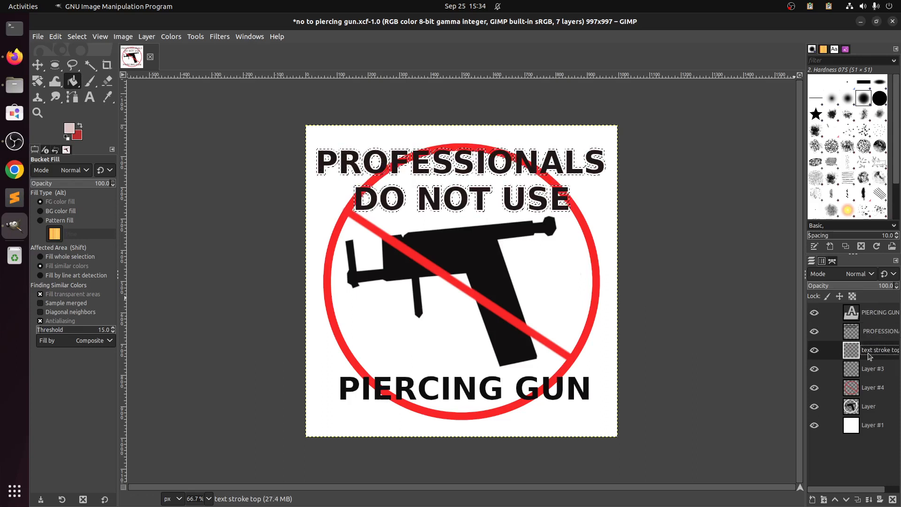
pyautogui.click(444, 224)
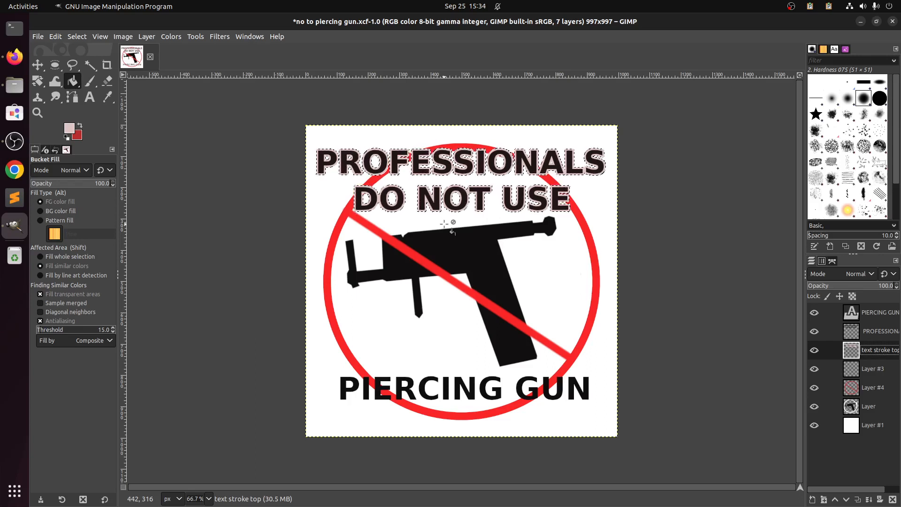
pyautogui.hotkey('ctrl', '.')
pyautogui.hotkey('ctrl', ',')
pyautogui.hotkey('ctrl', '.')
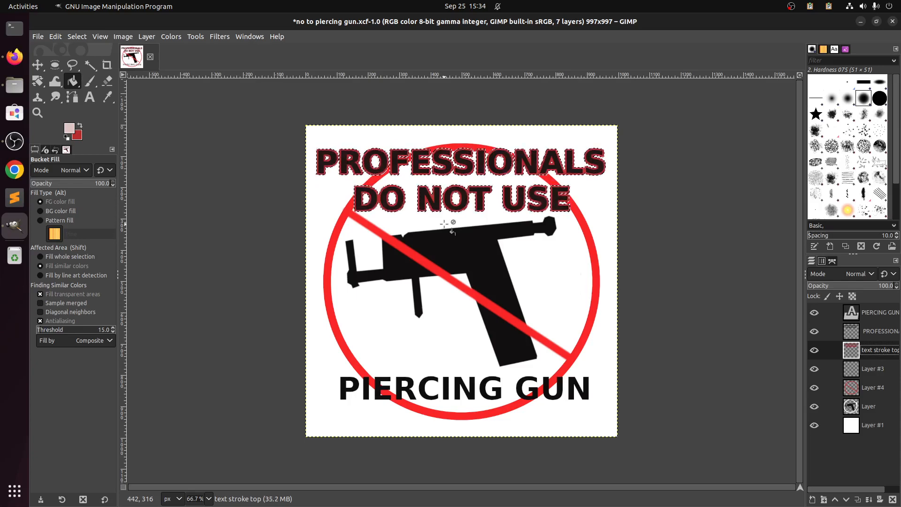
# Step: Fill the selection on the "text stroke top" layer with the light pink foreground color and clear the selection
pyautogui.hotkey('ctrl', ',')
pyautogui.hotkey('ctrl', '.')
pyautogui.hotkey('ctrl', ',')
pyautogui.hotkey('ctrl', '.')
pyautogui.hotkey('ctrl', ',')
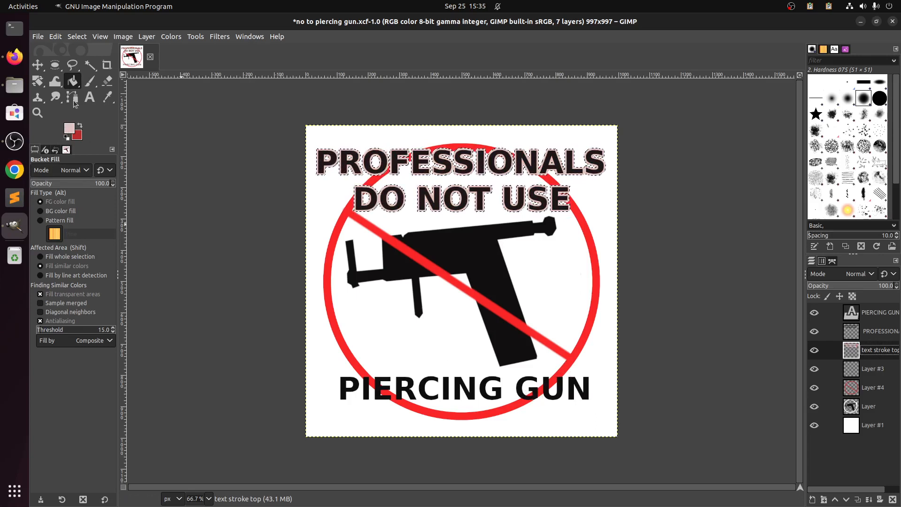
pyautogui.click(39, 66)
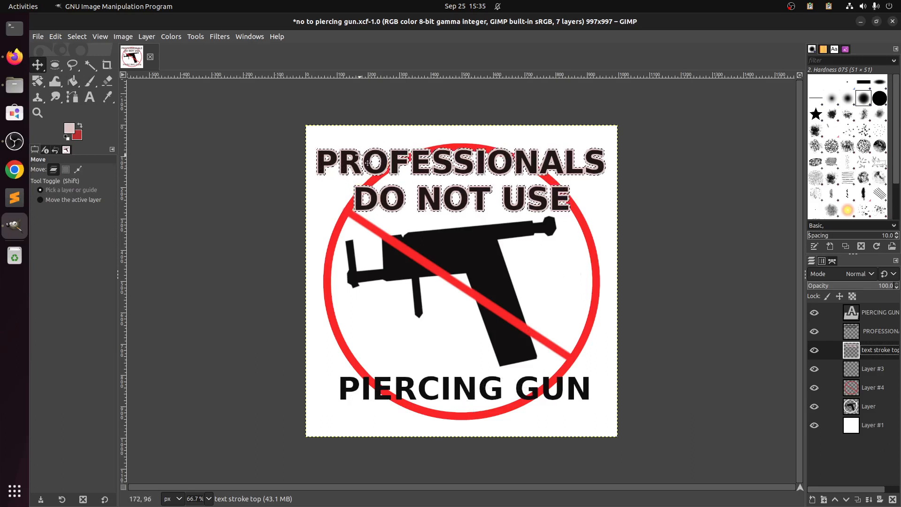
pyautogui.hotkey('ctrl', ',')
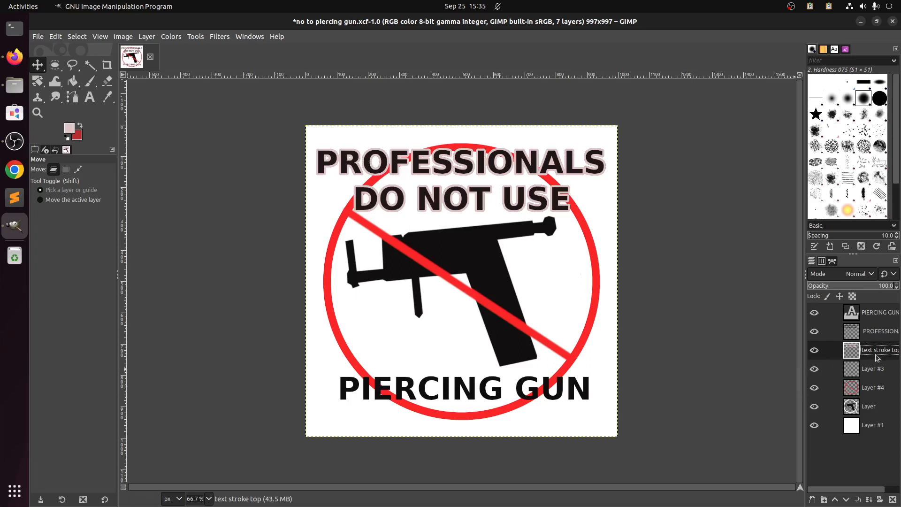
# Step: Select the PIERCING GUN text layer's letter shapes from its alpha and grow the selection outward by the preset amount
pyautogui.click(868, 319)
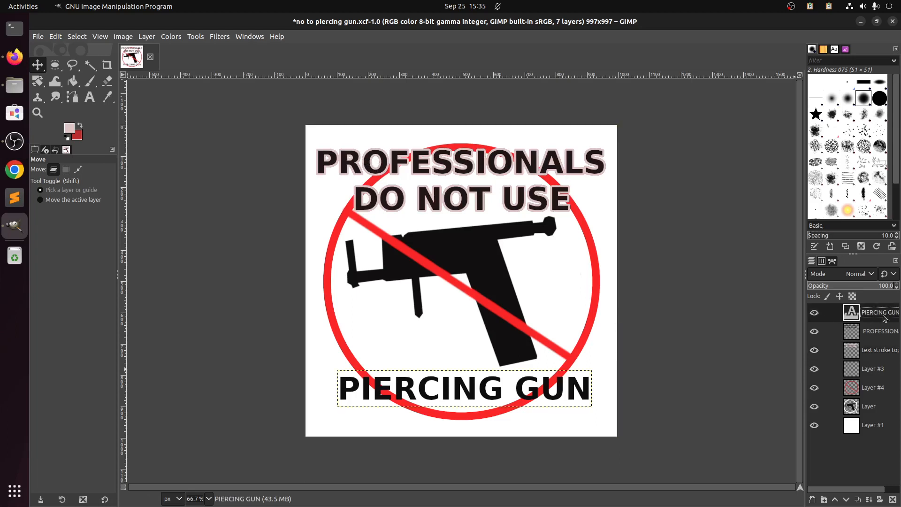
pyautogui.rightClick(884, 319)
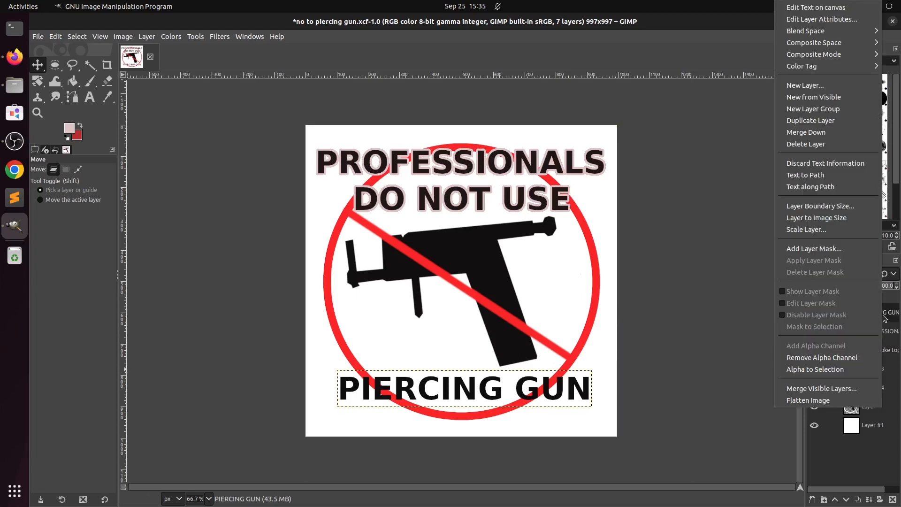
pyautogui.click(813, 369)
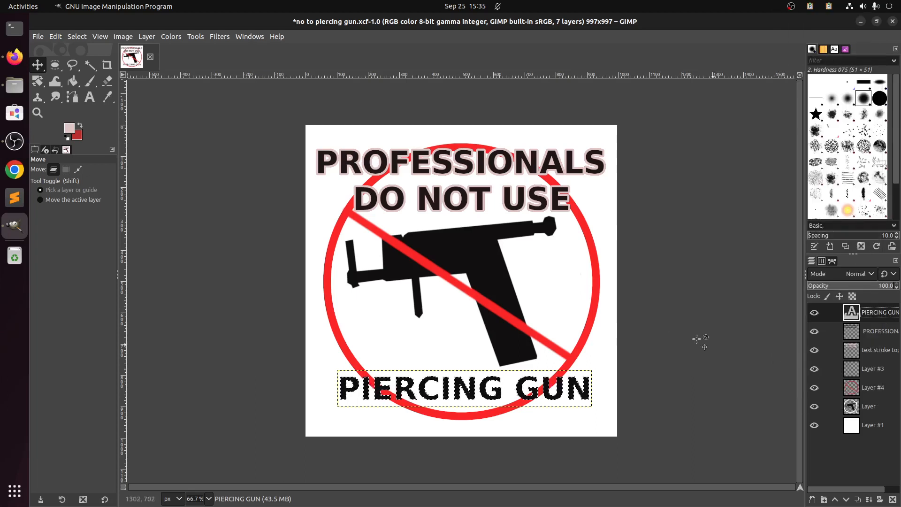
pyautogui.click(73, 38)
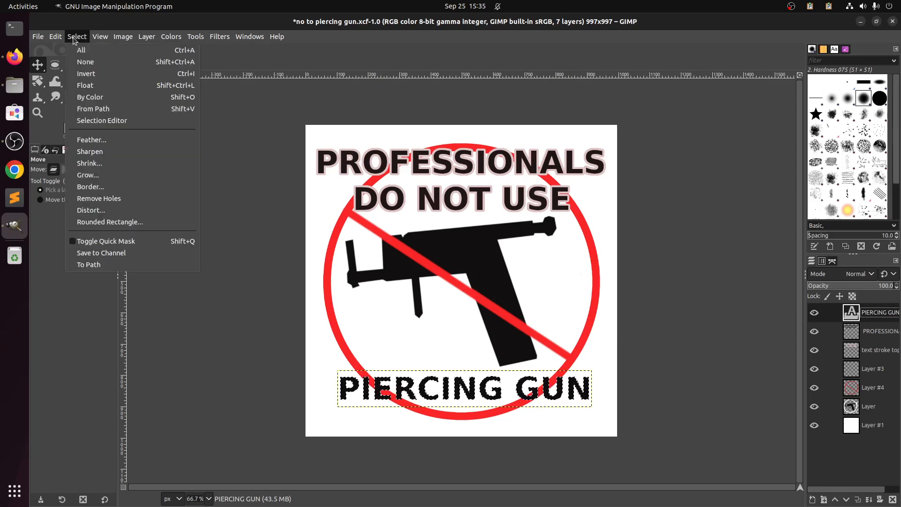
pyautogui.click(88, 175)
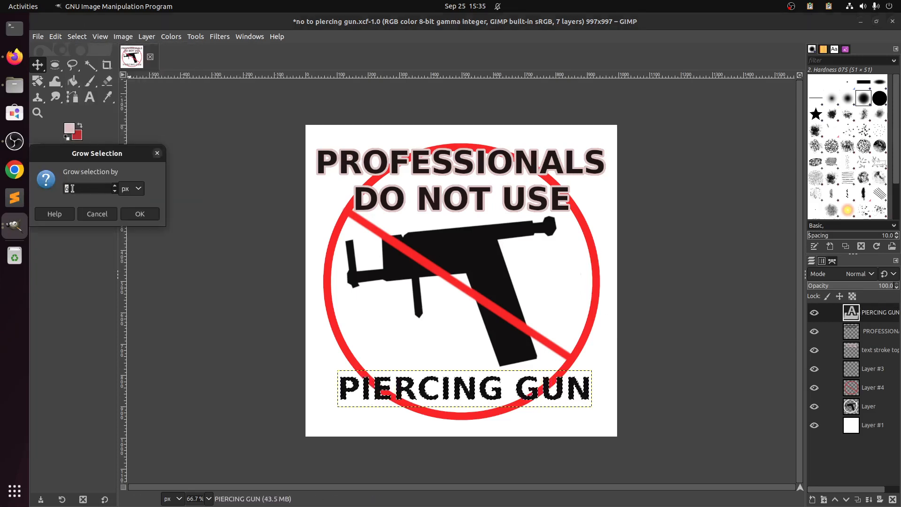
pyautogui.click(140, 214)
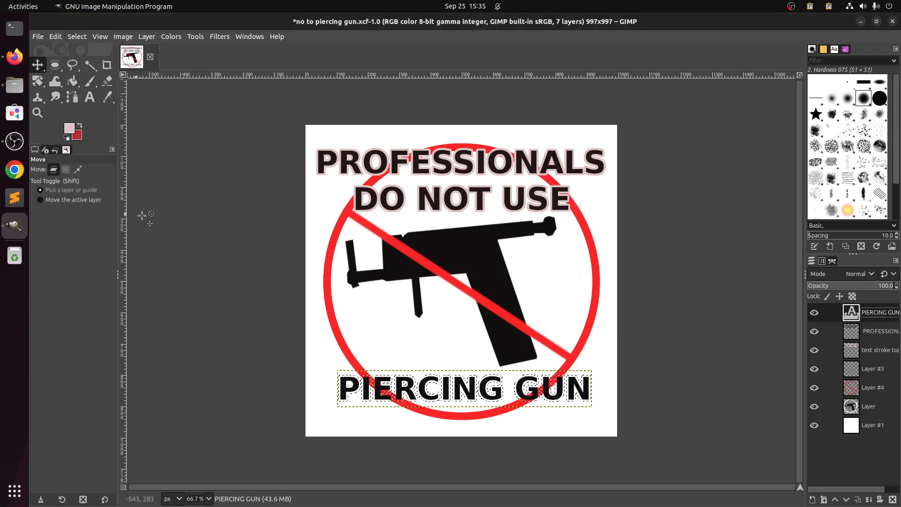
# Step: Create a new transparent layer named "text stroke below"
pyautogui.click(813, 500)
pyautogui.click(741, 299)
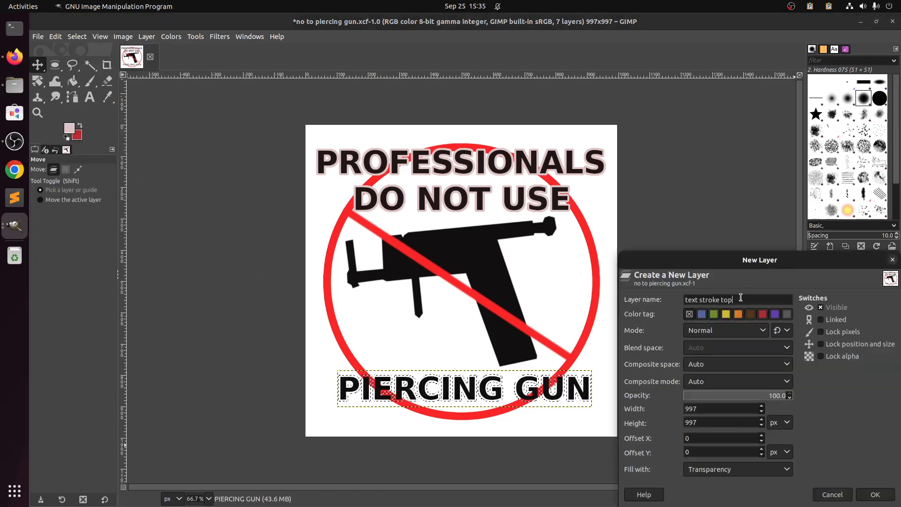
pyautogui.press('BackSpace')
pyautogui.press('BackSpace')
pyautogui.write('below')
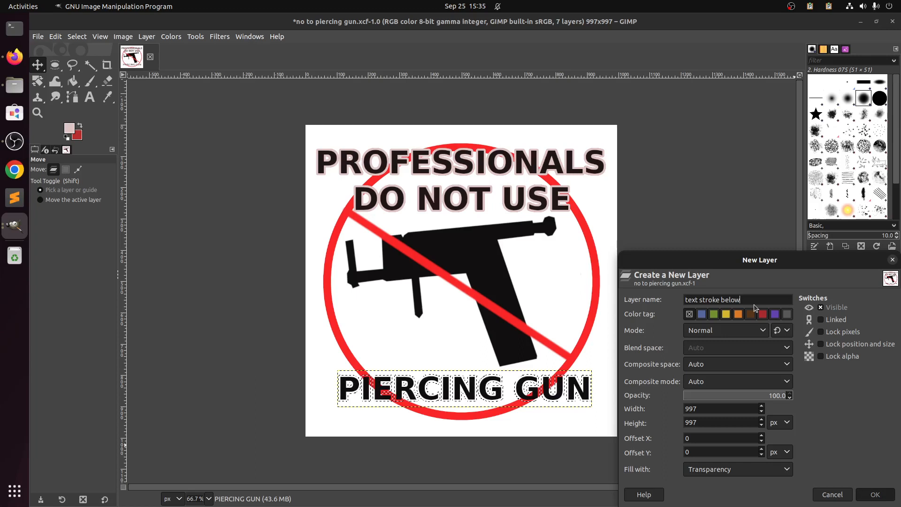
pyautogui.press('Return')
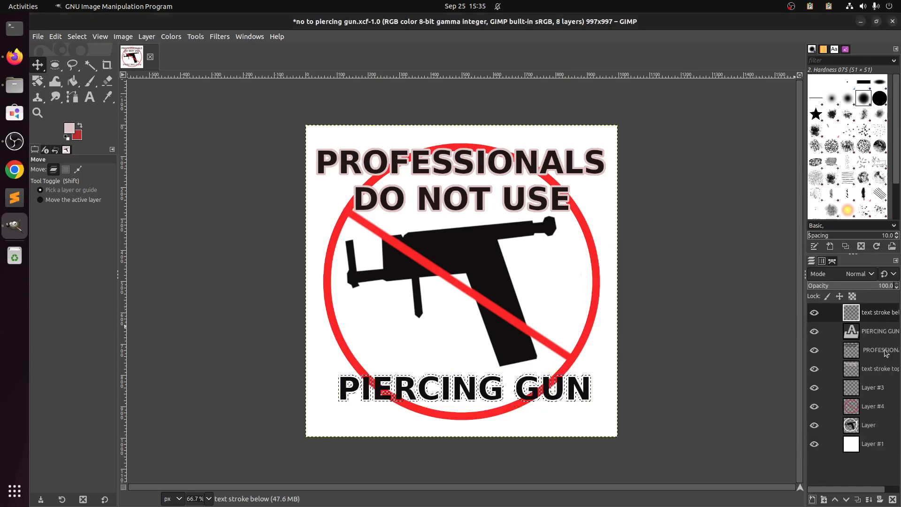
# Step: Move the "text stroke below" layer directly below the PIERCING GUN layer, fill its selection with the pink foreground color and deselect
pyautogui.moveTo(869, 313); pyautogui.dragTo(870, 341)
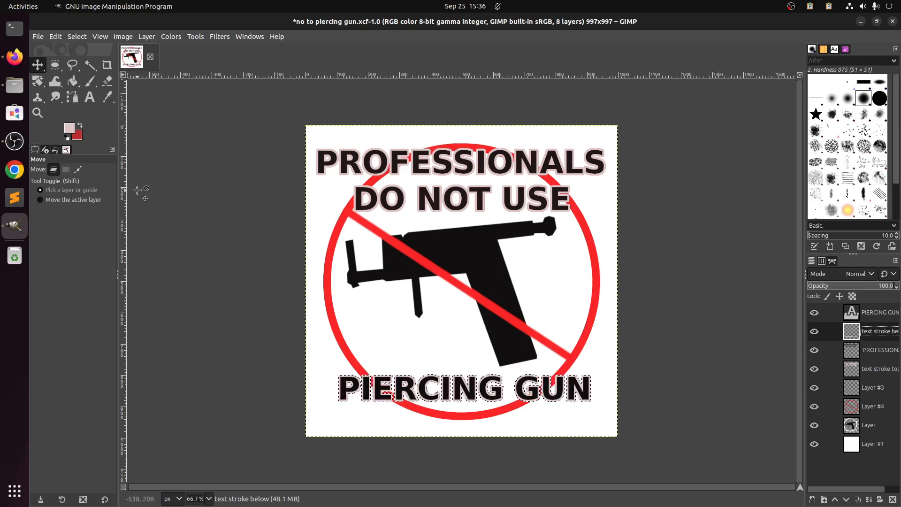
pyautogui.hotkey('ctrl', 'shift', 'a')
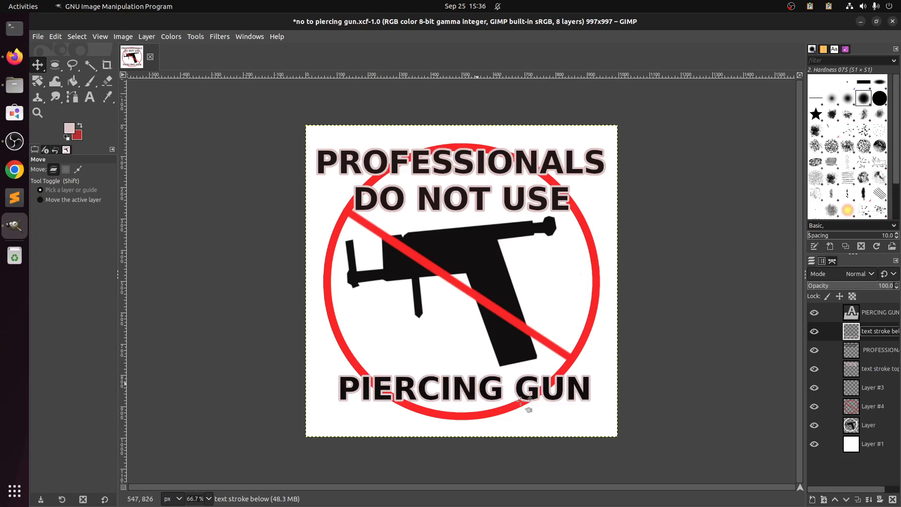
# Step: Select the red circle and slash on Layer #4 from its alpha and grow the selection by the preset amount
pyautogui.click(866, 408)
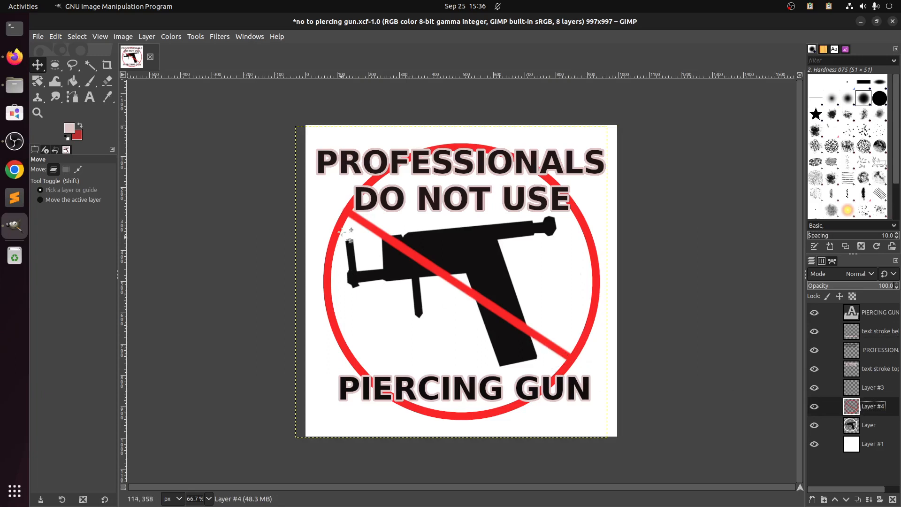
pyautogui.rightClick(868, 413)
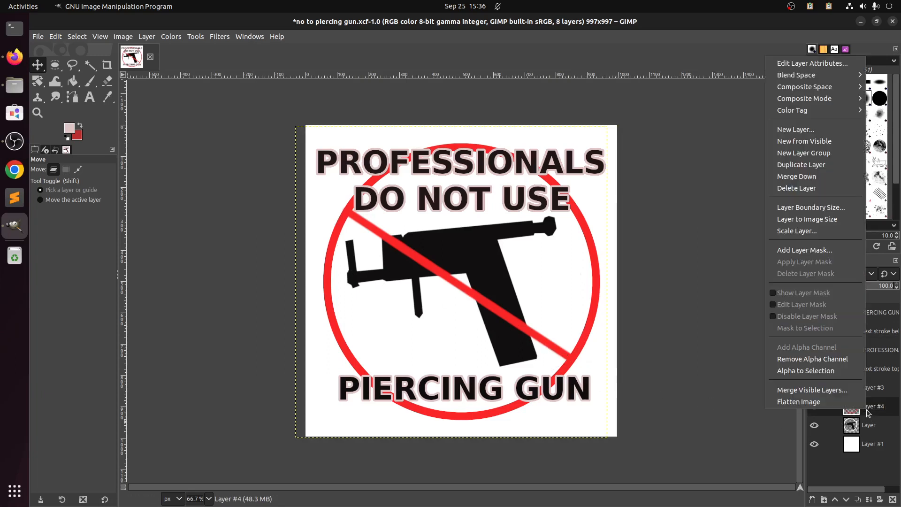
pyautogui.click(805, 369)
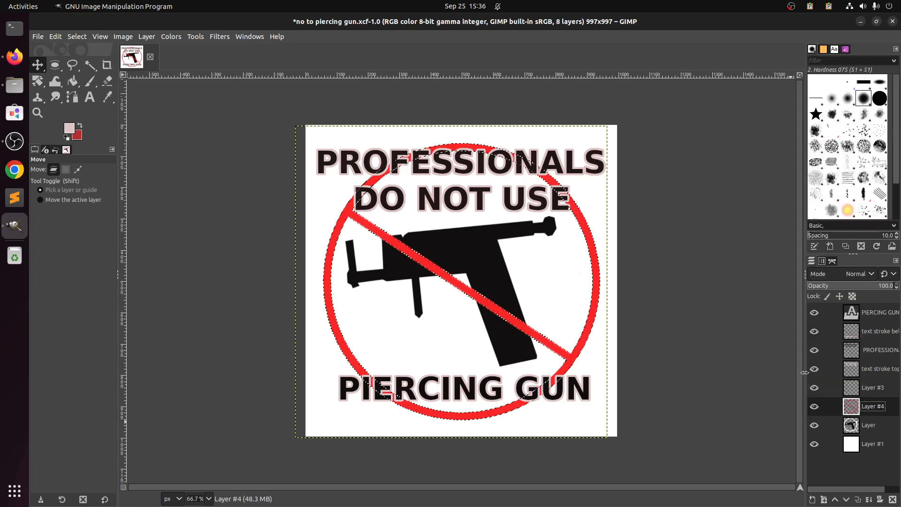
pyautogui.click(74, 37)
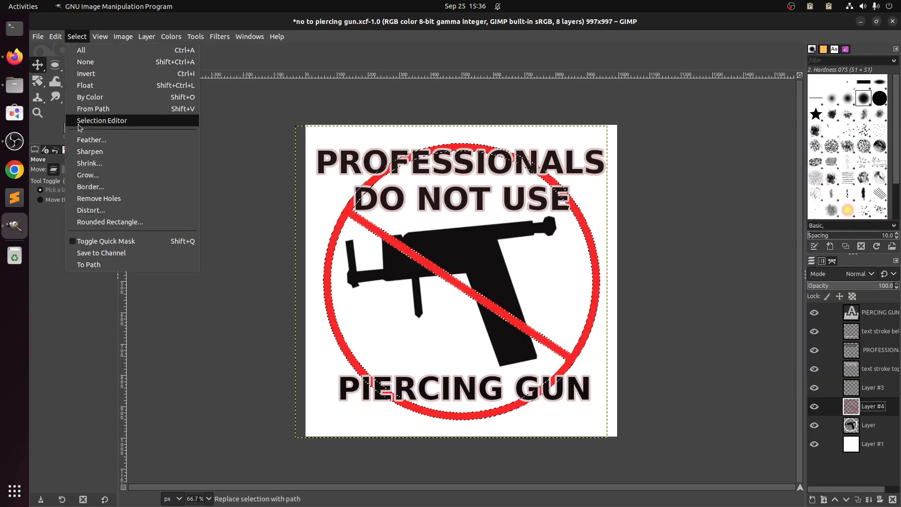
pyautogui.click(90, 178)
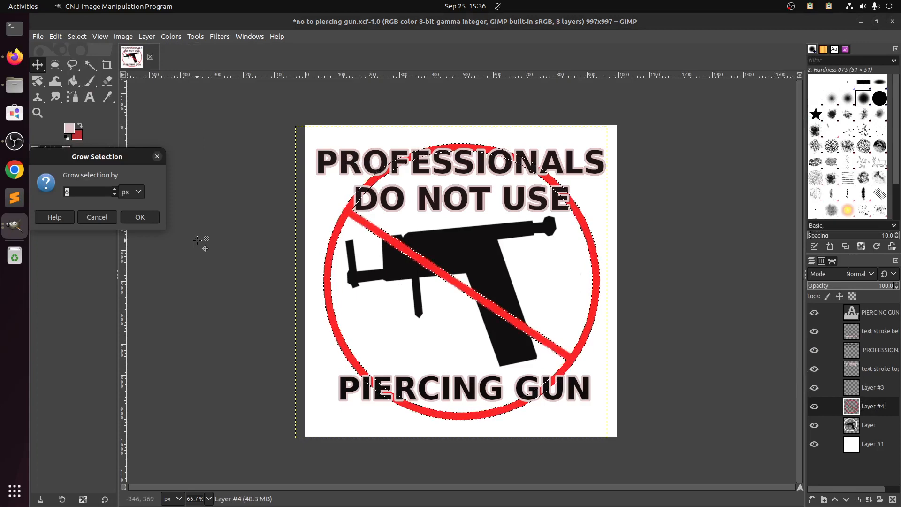
pyautogui.press('Return')
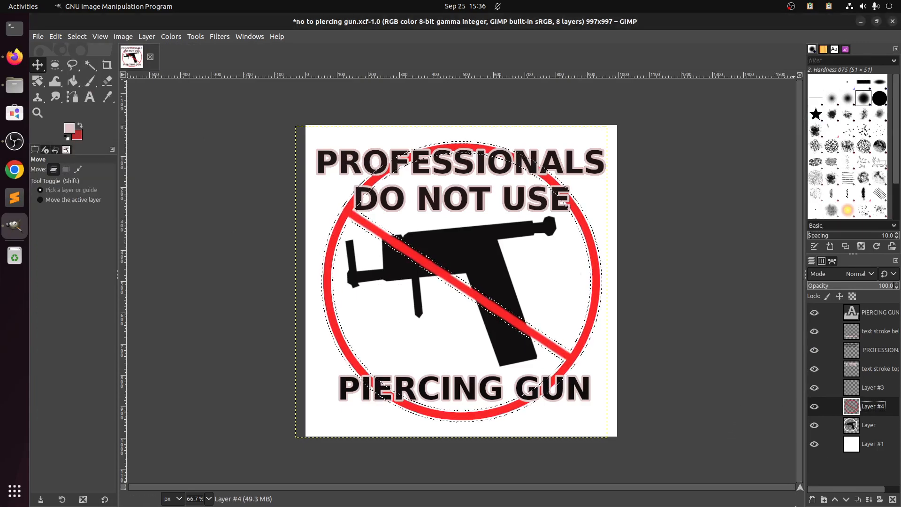
# Step: Create a new transparent layer named "red circle stroke"
pyautogui.click(812, 500)
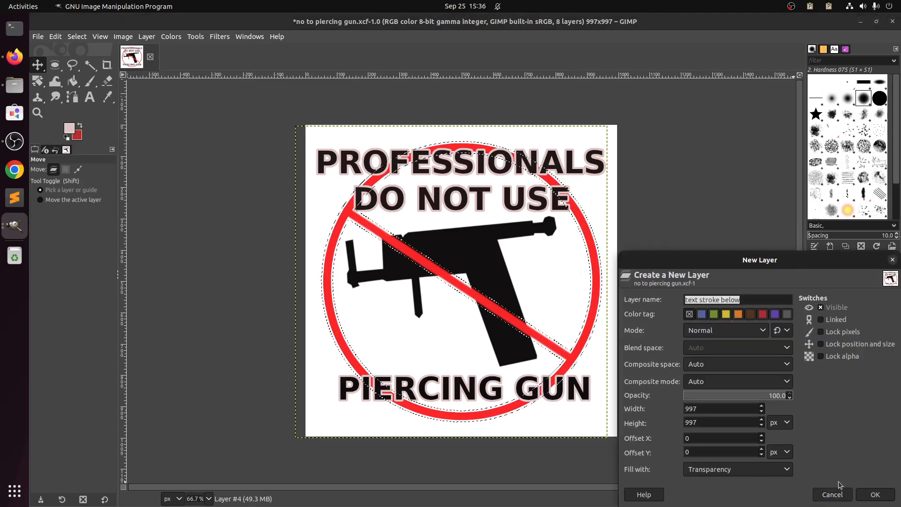
pyautogui.click(704, 299)
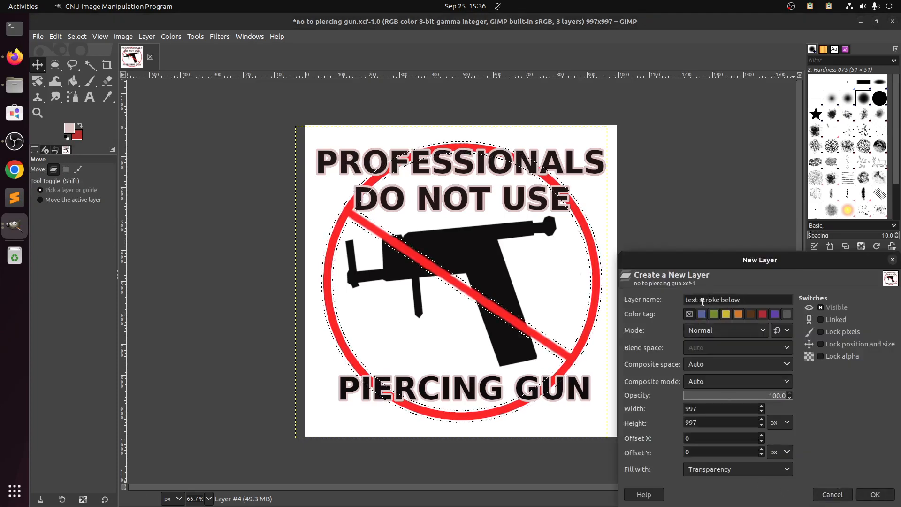
pyautogui.moveTo(699, 300); pyautogui.dragTo(672, 300)
pyautogui.write('red c')
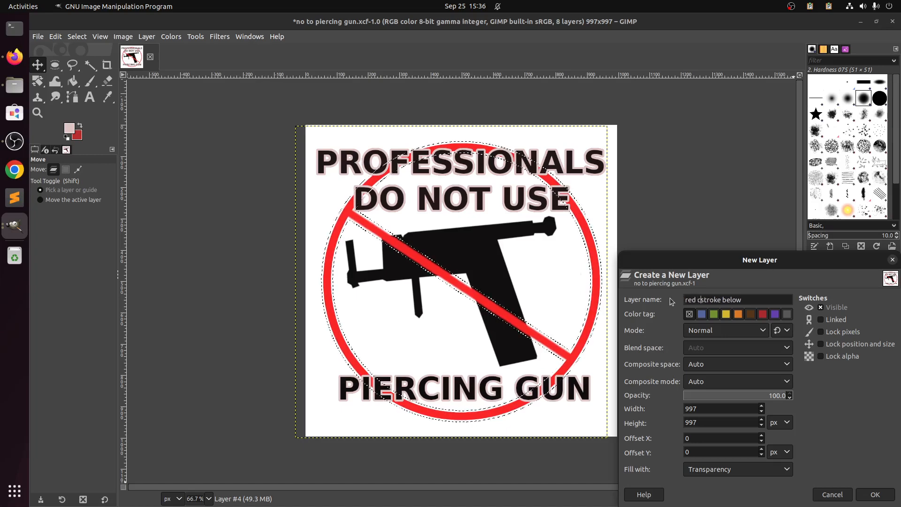
pyautogui.write('ircle')
pyautogui.press('Delete')
pyautogui.press('Delete')
pyautogui.press('Delete')
pyautogui.press('Delete')
pyautogui.press('Delete')
pyautogui.press('Delete')
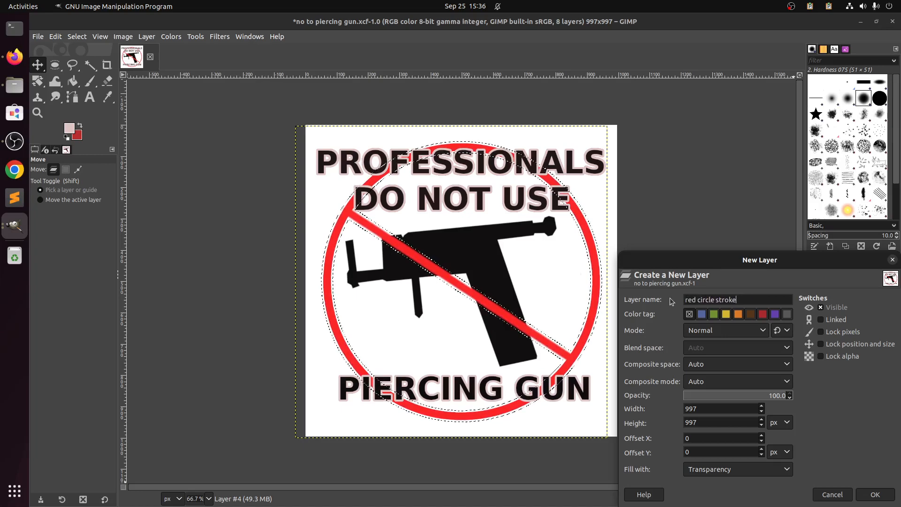
pyautogui.press('Return')
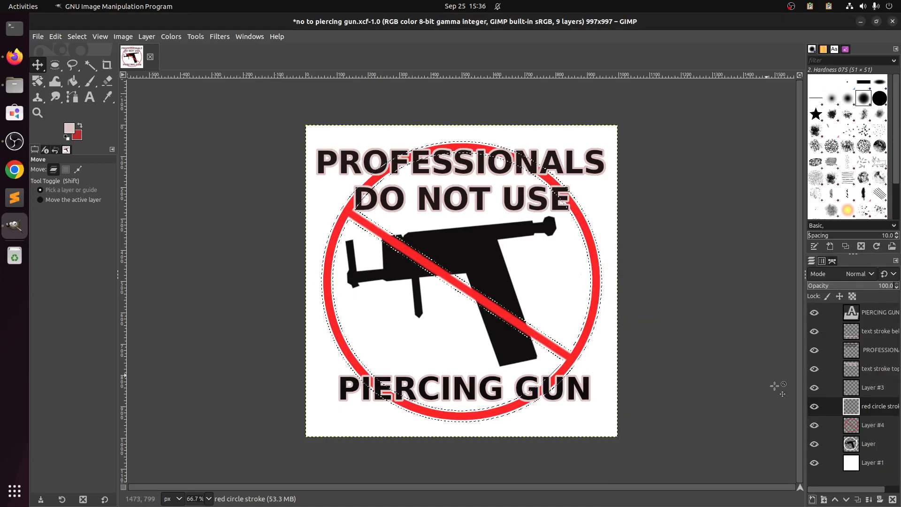
# Step: Move the "red circle stroke" layer directly below Layer #4, fill its selection with the pink foreground color and deselect
pyautogui.moveTo(877, 407); pyautogui.dragTo(878, 428)
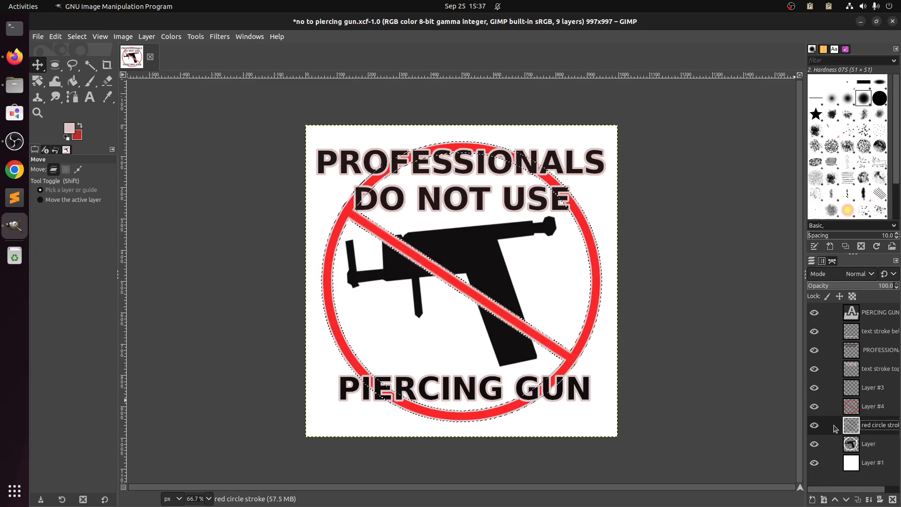
pyautogui.hotkey('ctrl', '.')
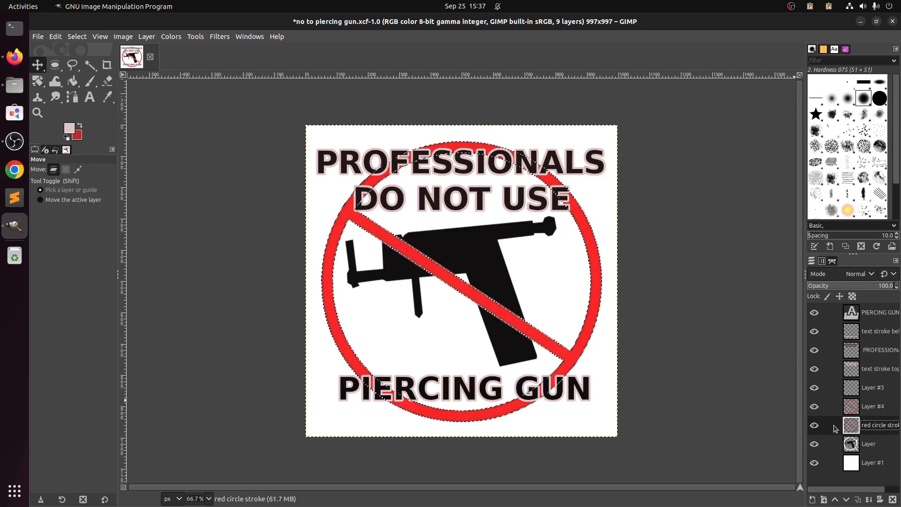
pyautogui.hotkey('ctrl', ',')
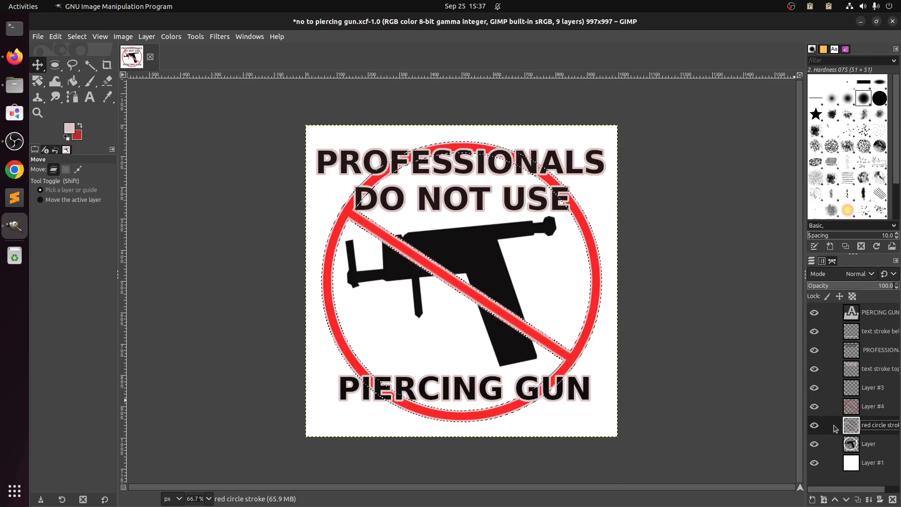
pyautogui.hotkey('ctrl', 'shift', 'a')
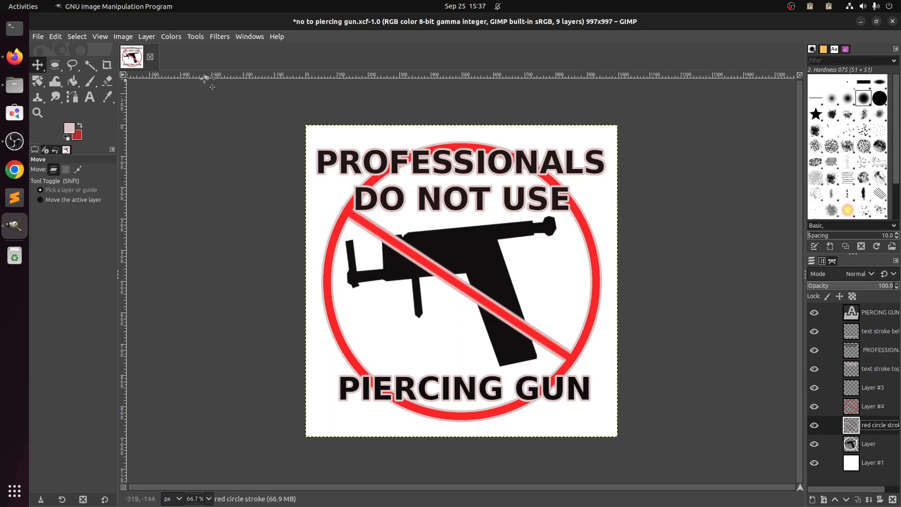
# Step: Export the image to the Pictures folder as "no to piercing gun b.png" with the default PNG options
pyautogui.click(38, 37)
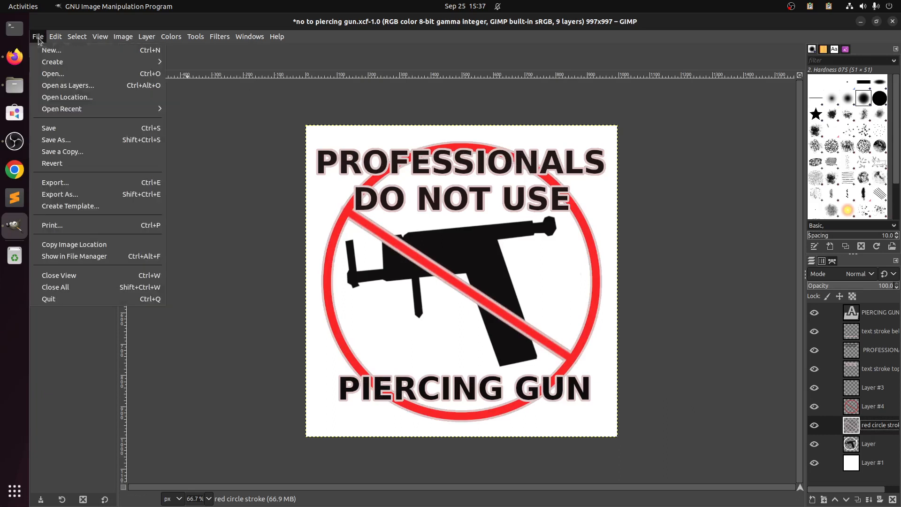
pyautogui.click(80, 185)
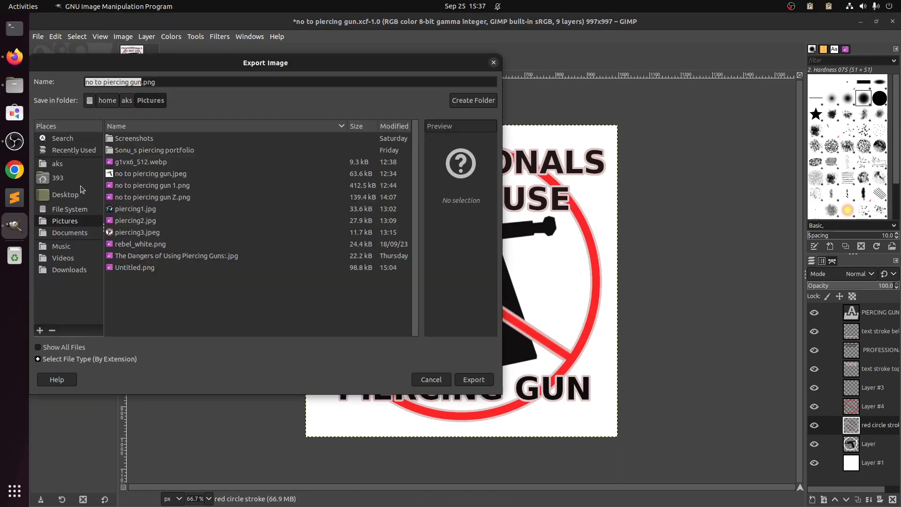
pyautogui.click(143, 82)
pyautogui.write('b')
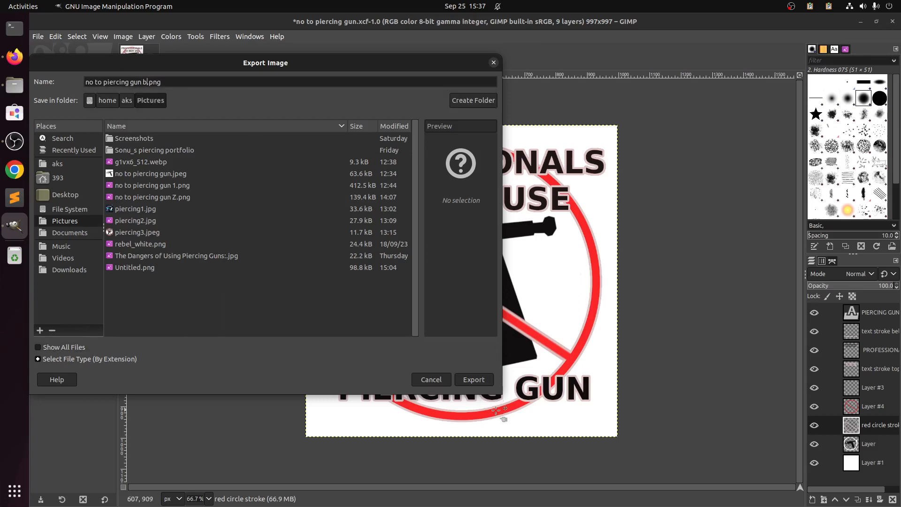
pyautogui.click(473, 382)
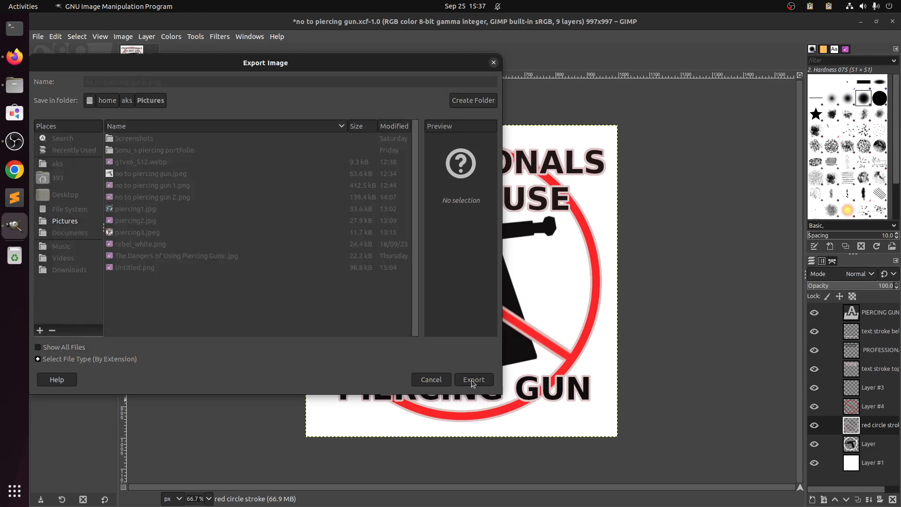
pyautogui.click(322, 313)
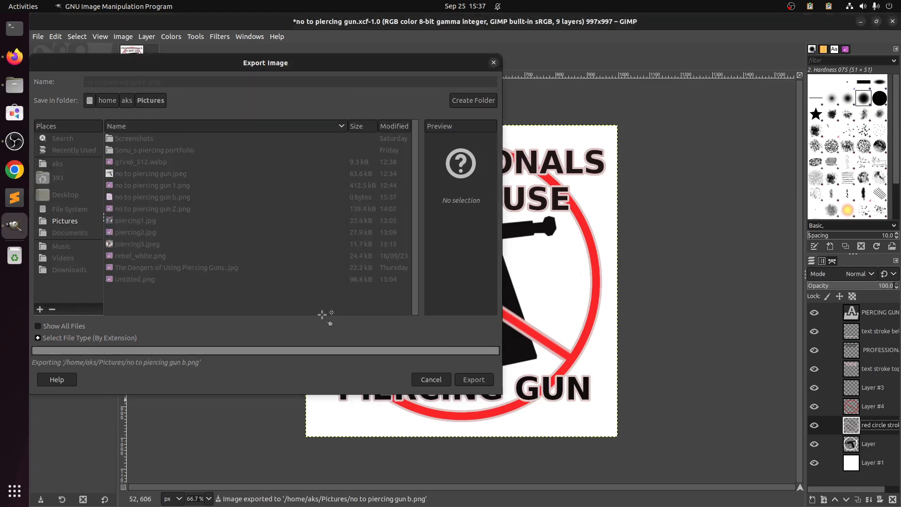
# Step: Switch to the Files app and open "no to piercing gun b.png" from the Pictures folder to view the exported sign
pyautogui.click(13, 86)
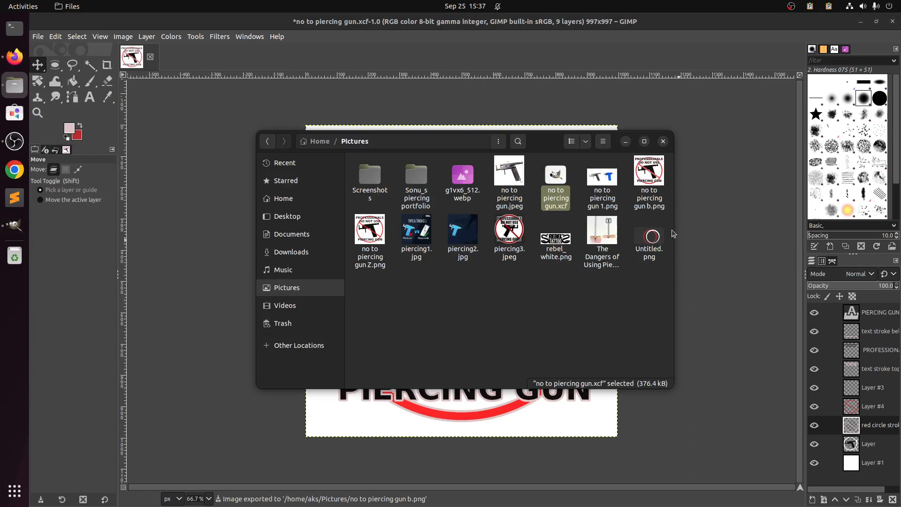
pyautogui.doubleClick(649, 173)
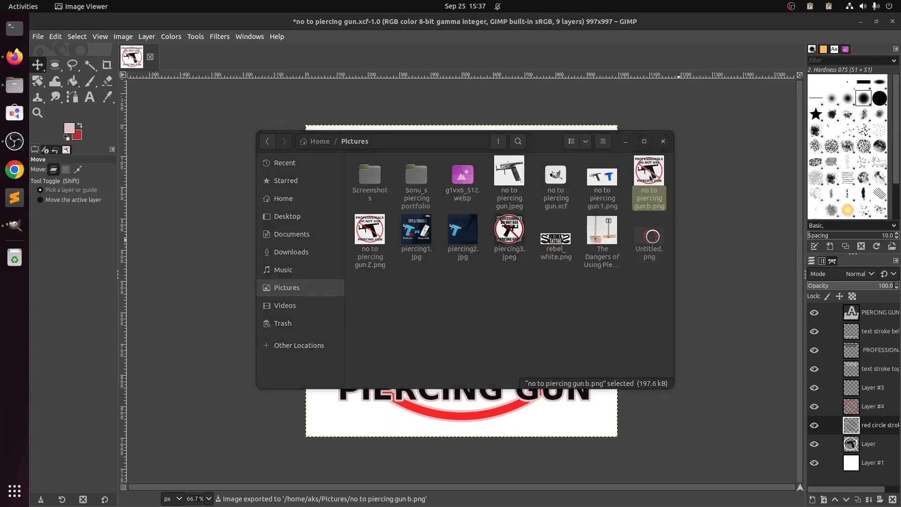